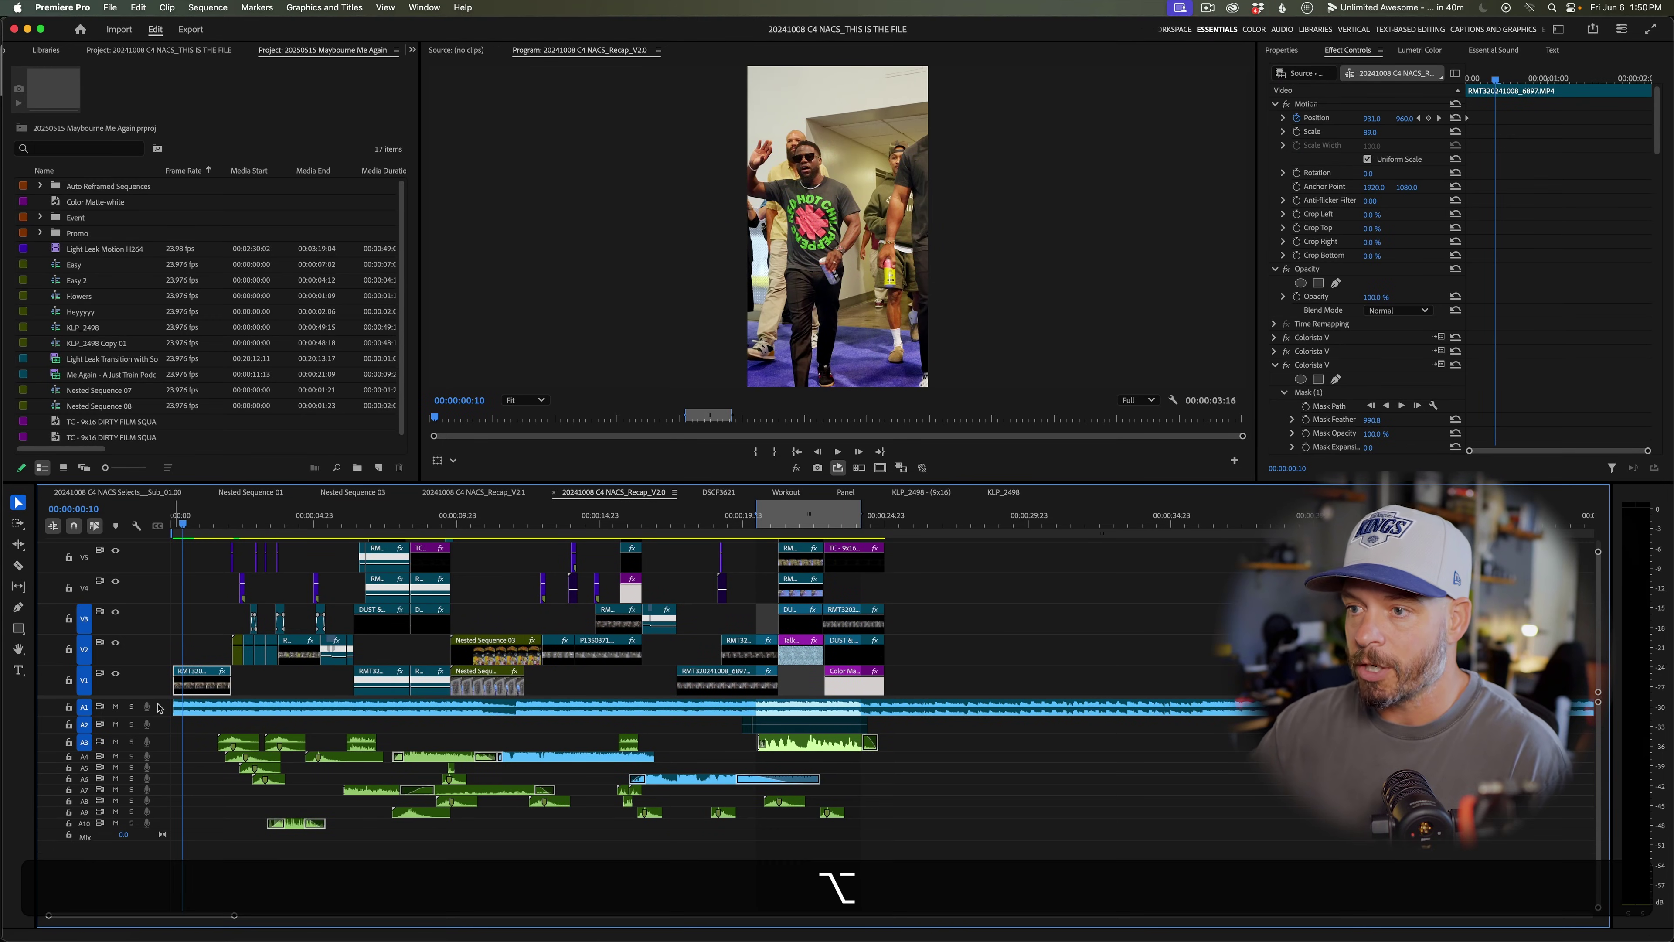
- Enlarge track A1, drag the Meg Stallion clip's volume line, then undo it back to 0 dB
scroll(159, 709, "up", 3)
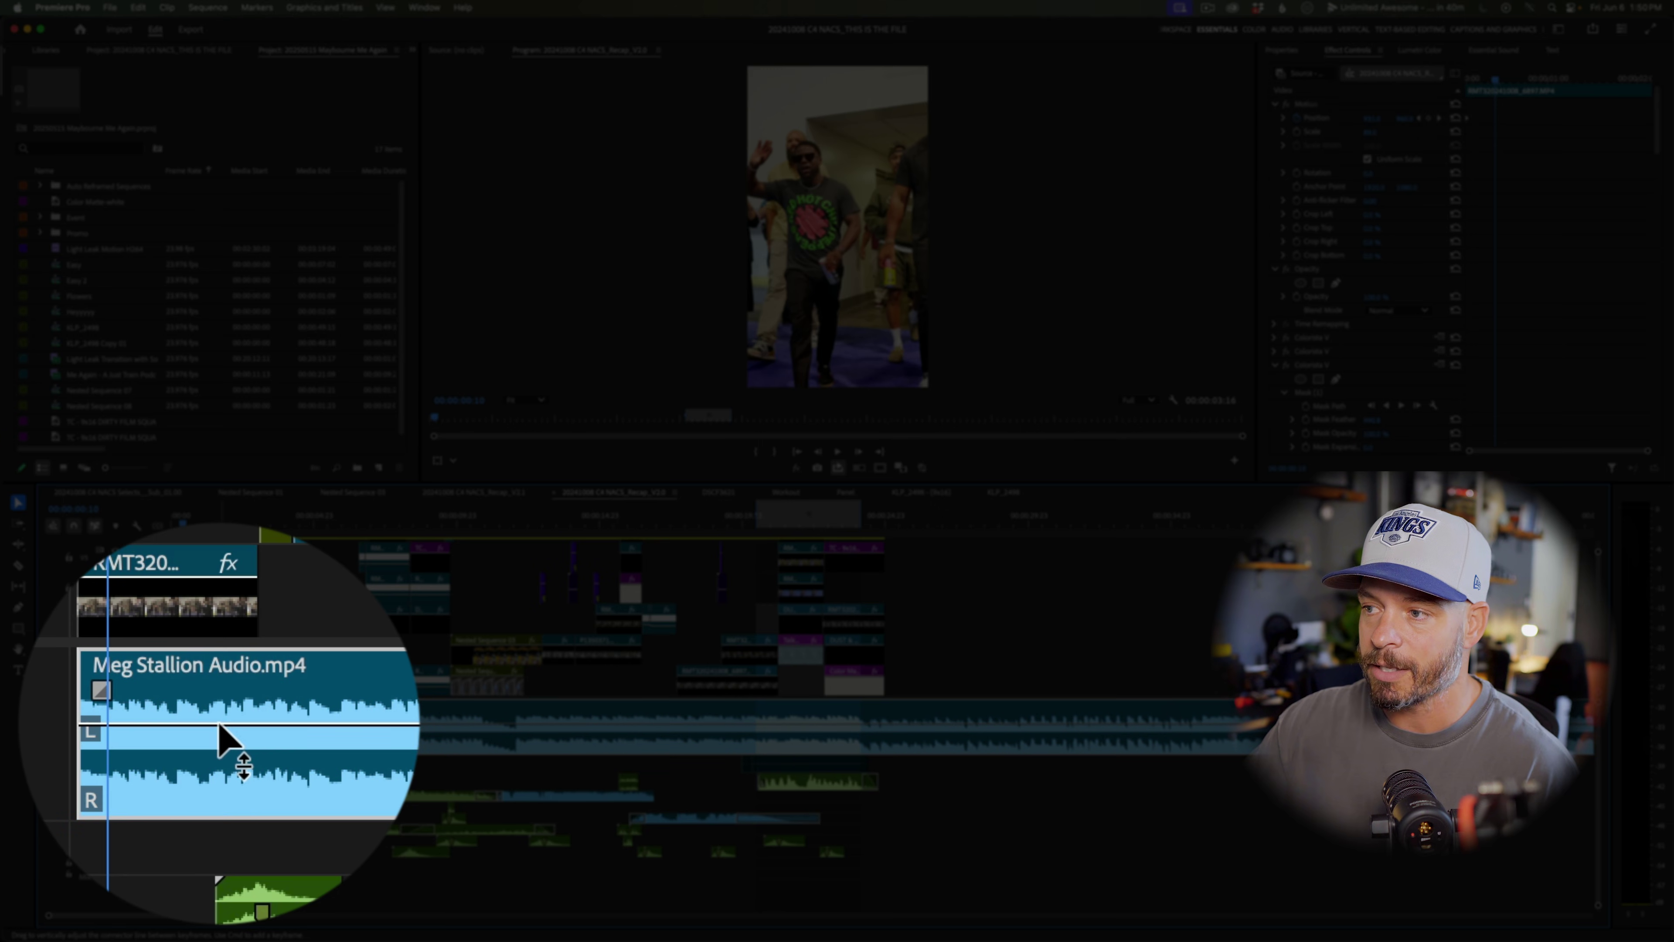
mouse_move(221, 725)
left_mouse_down()
mouse_move(223, 706)
mouse_move(221, 728)
left_mouse_up()
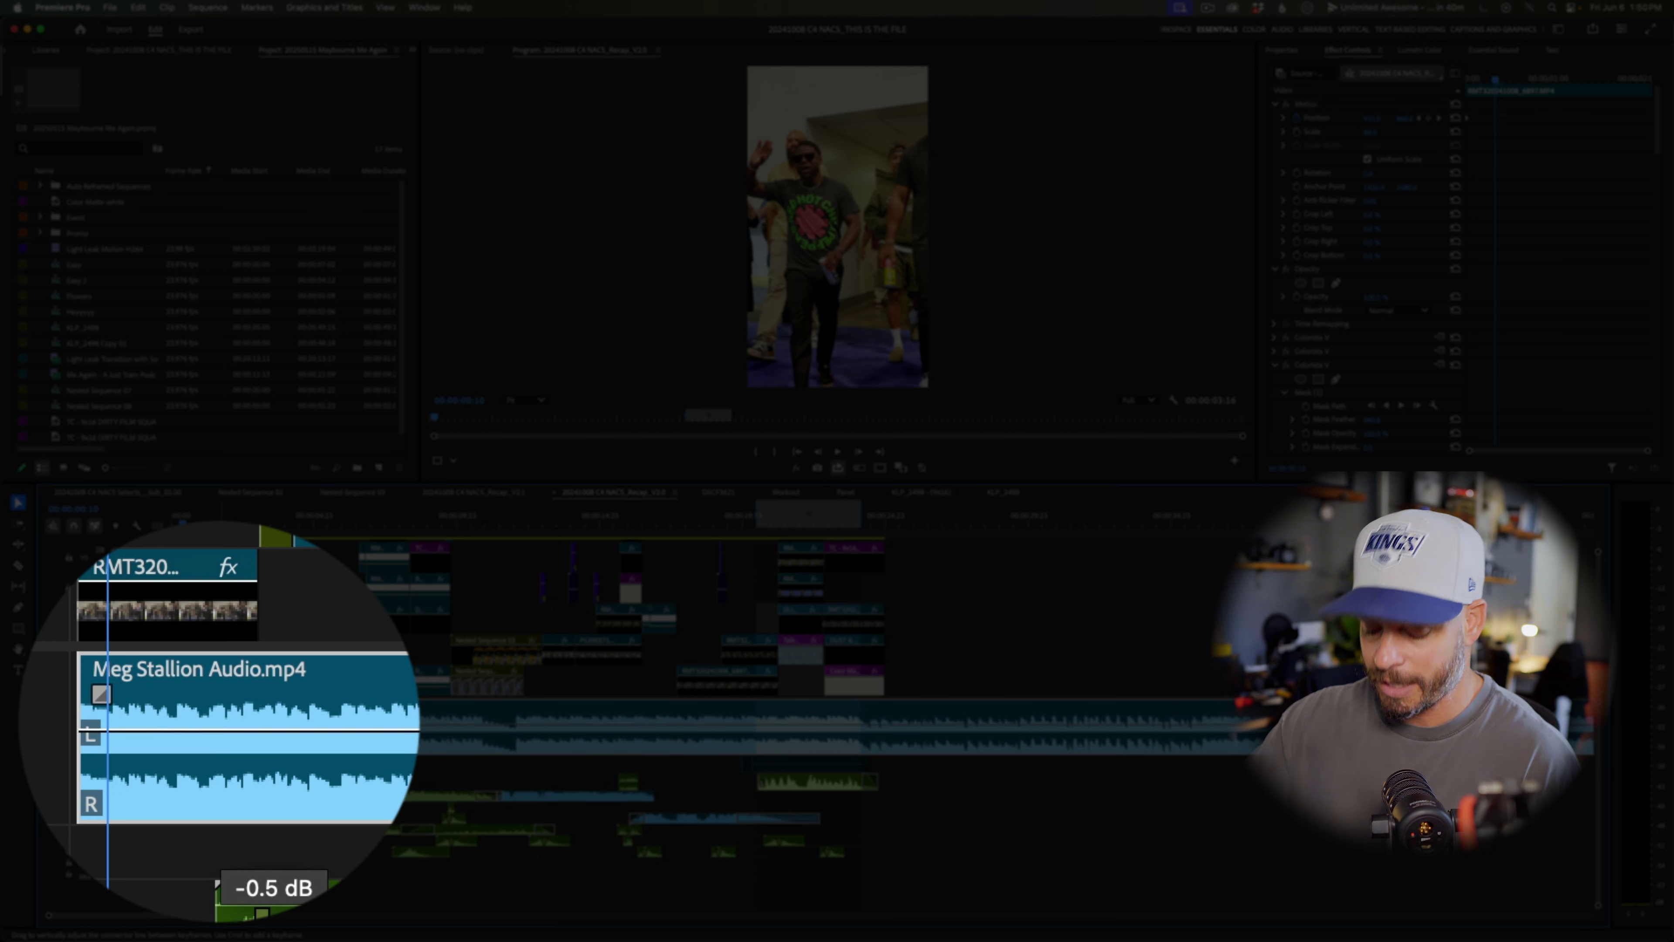
key("super+z")
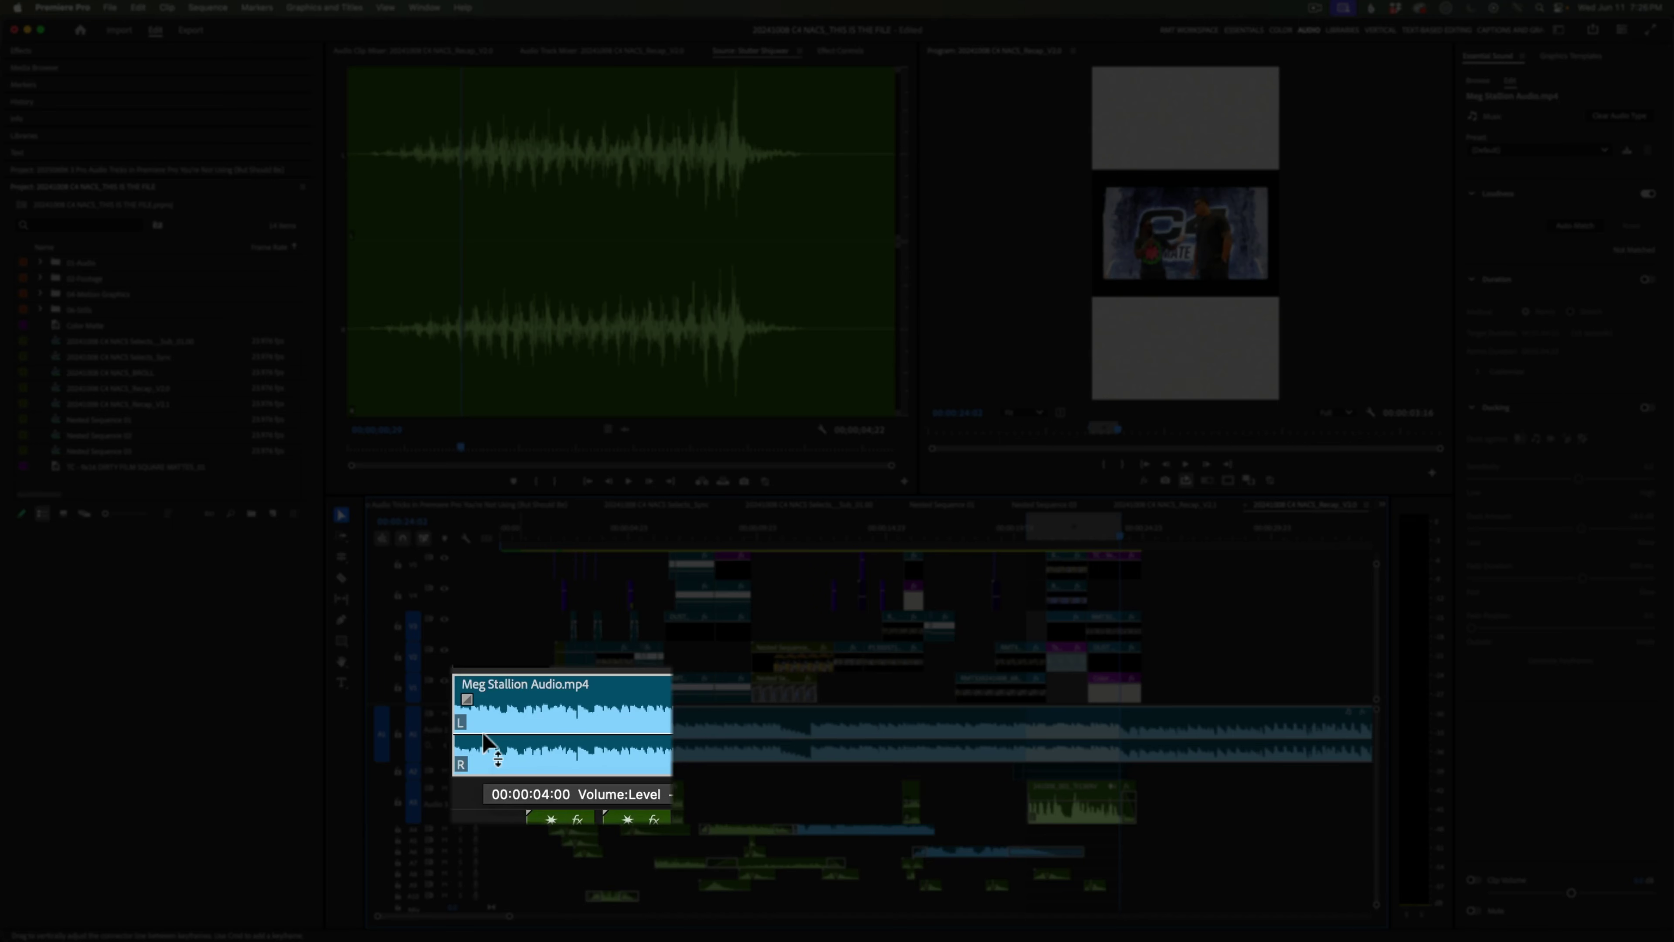
- Cmd-drag the Meg Stallion clip's volume line for fine control, settling at about -9.9 dB
key("super")
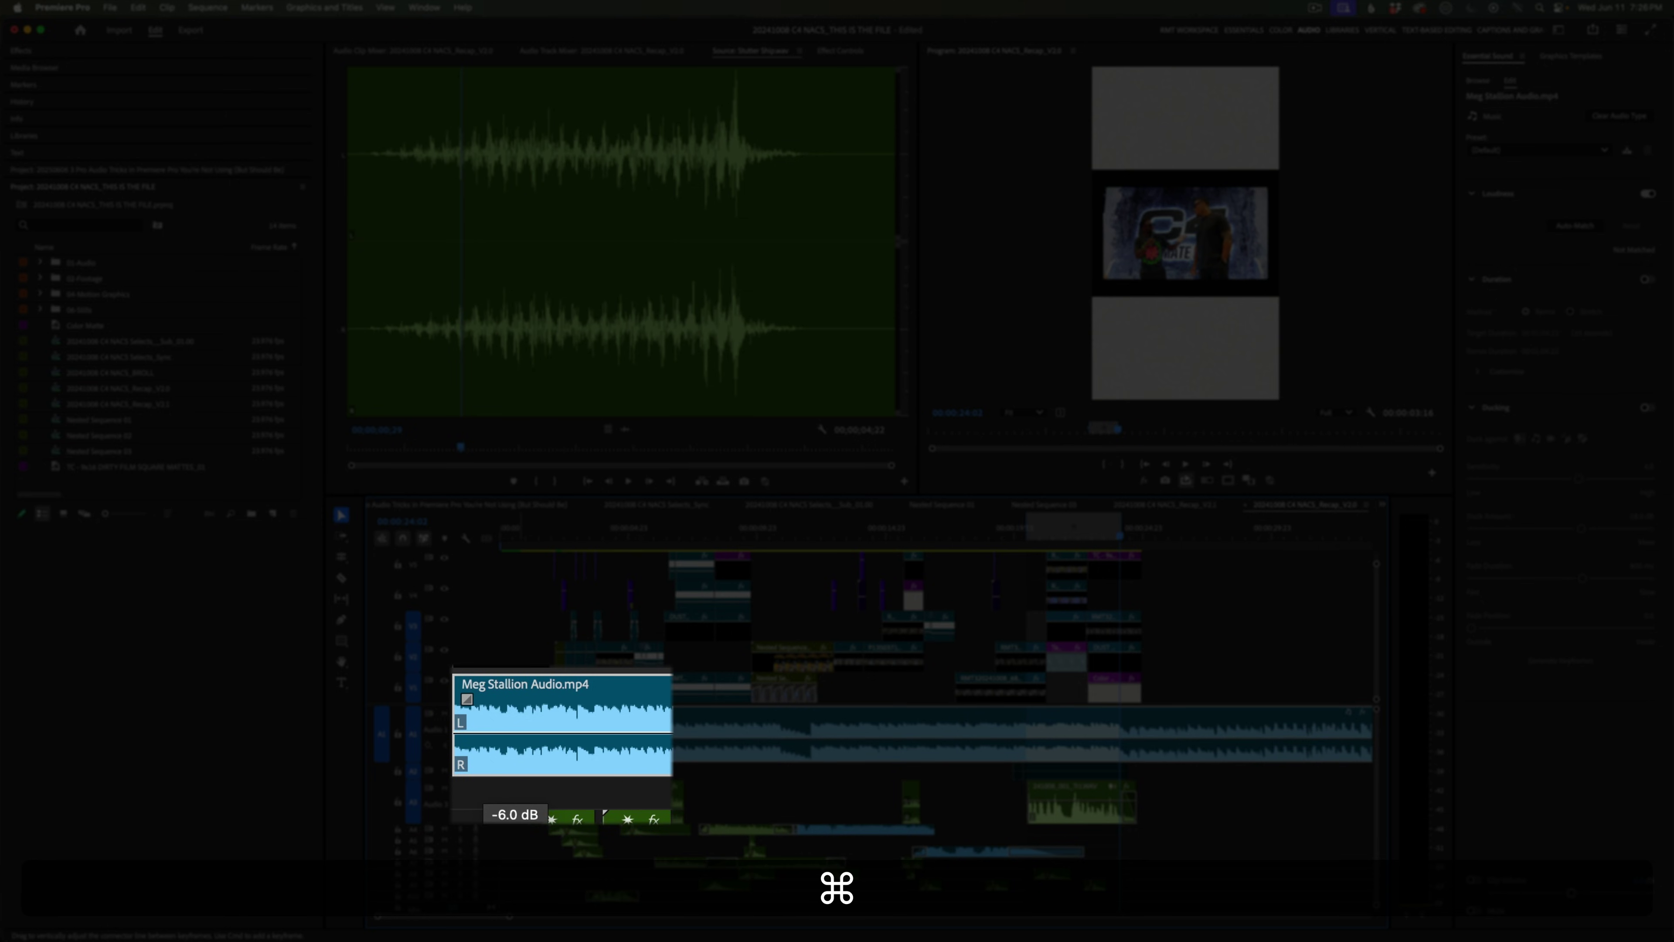
left_click_drag(514, 733, 481, 739)
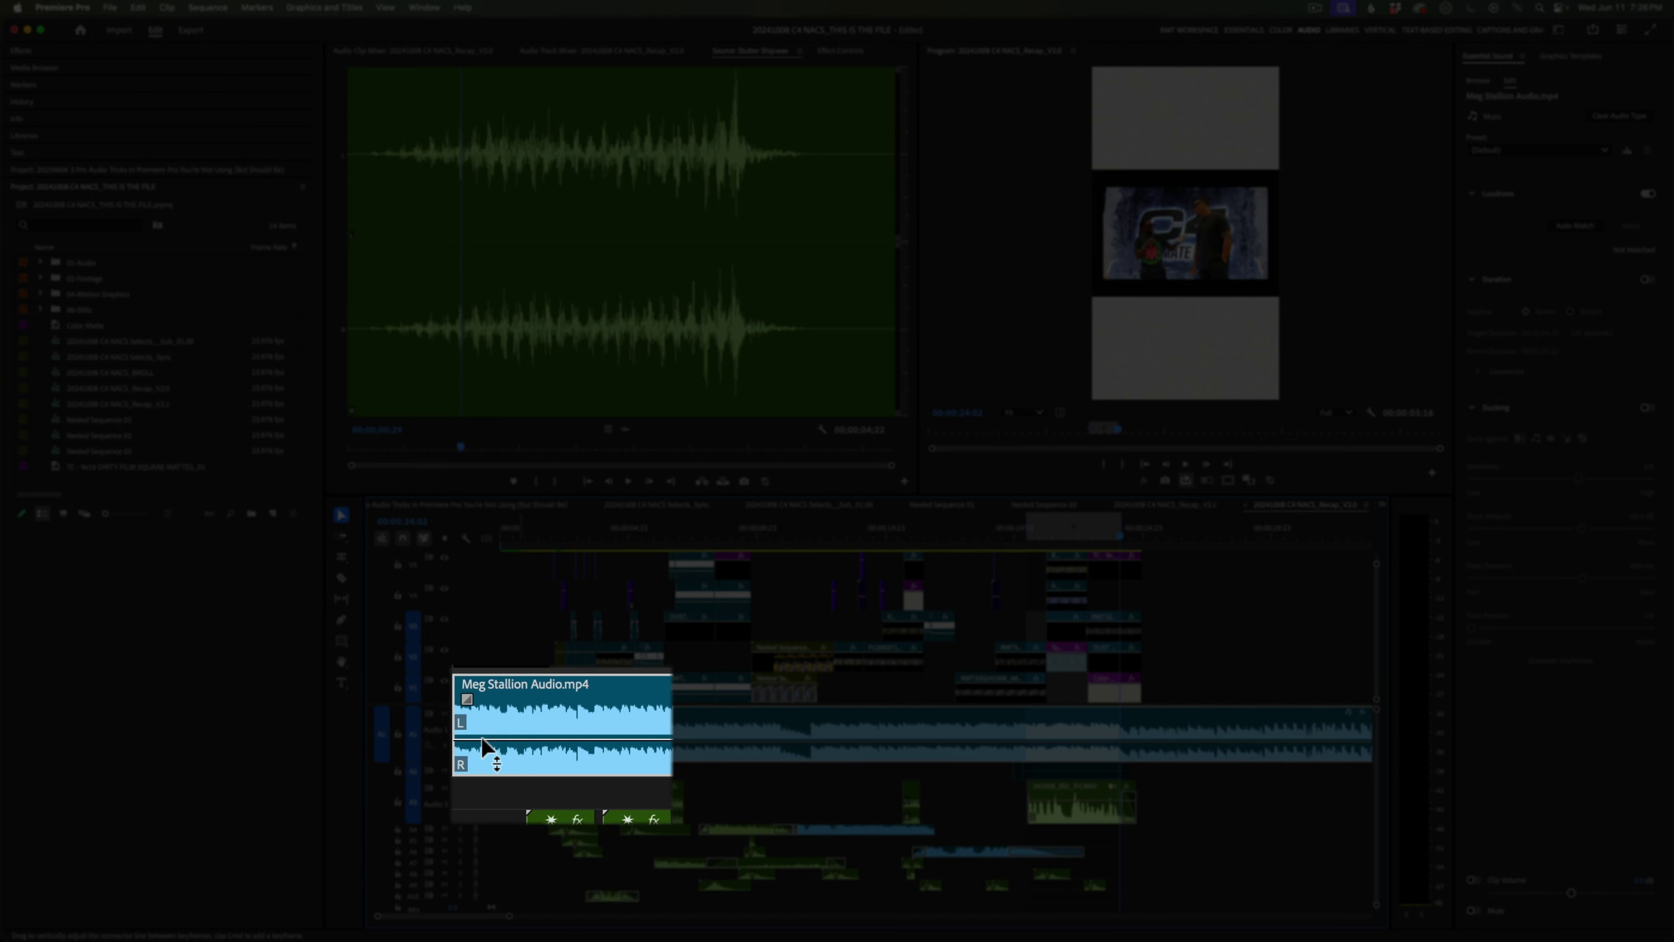
key("super")
left_click(482, 737, "super")
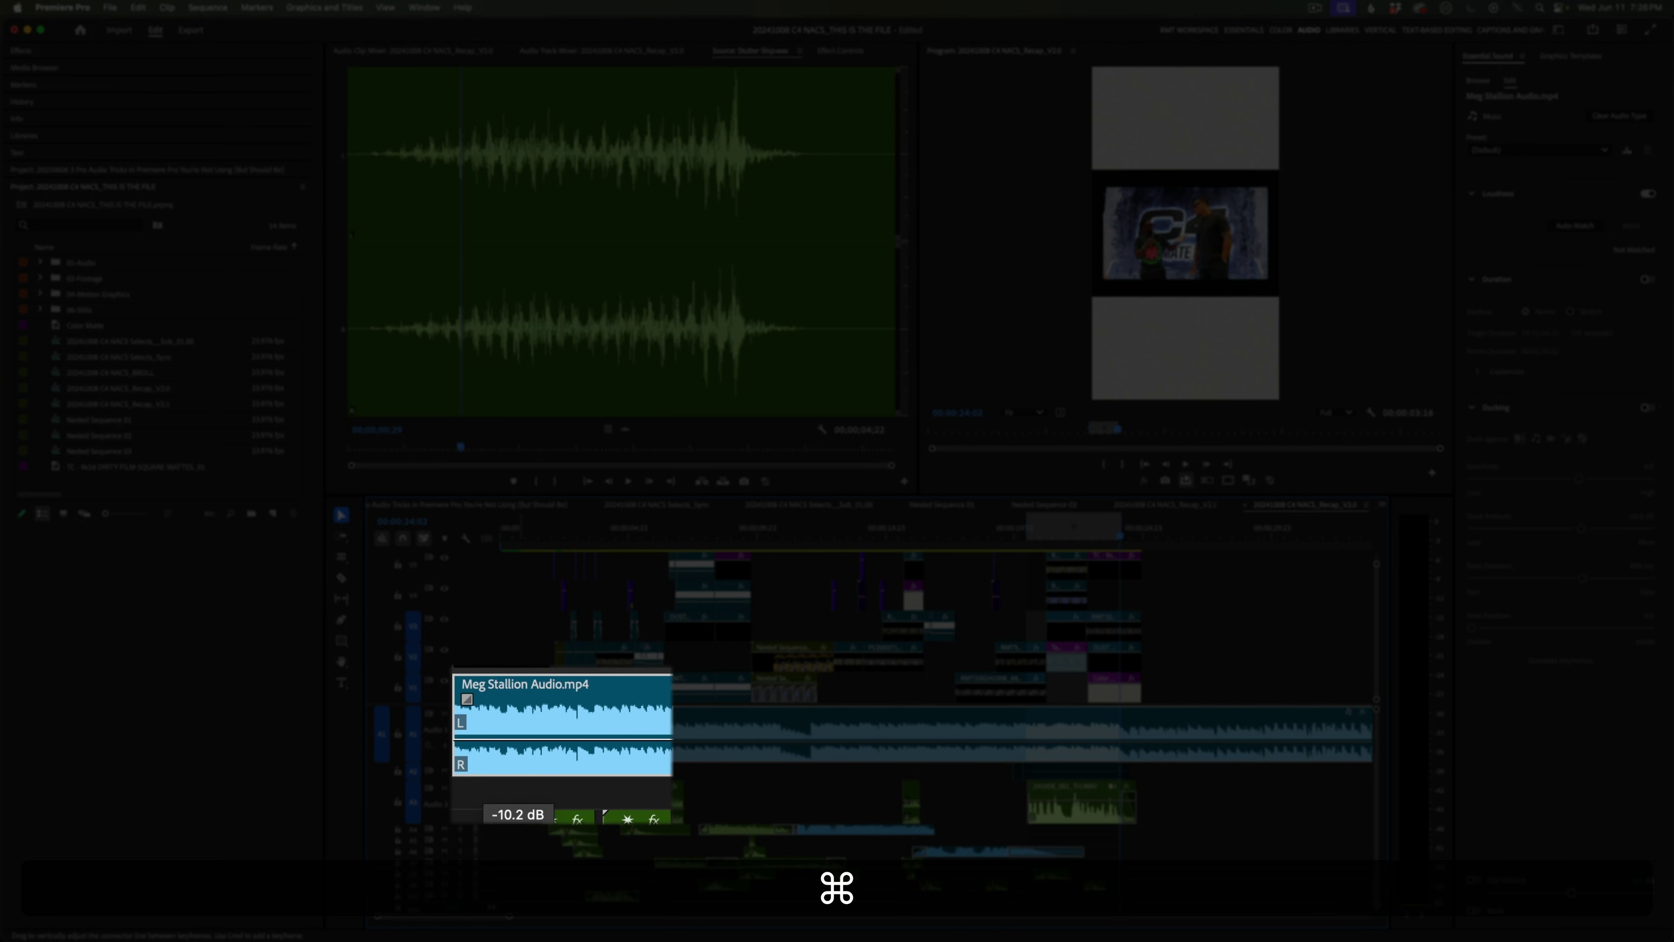
left_click_drag(483, 739, 483, 738)
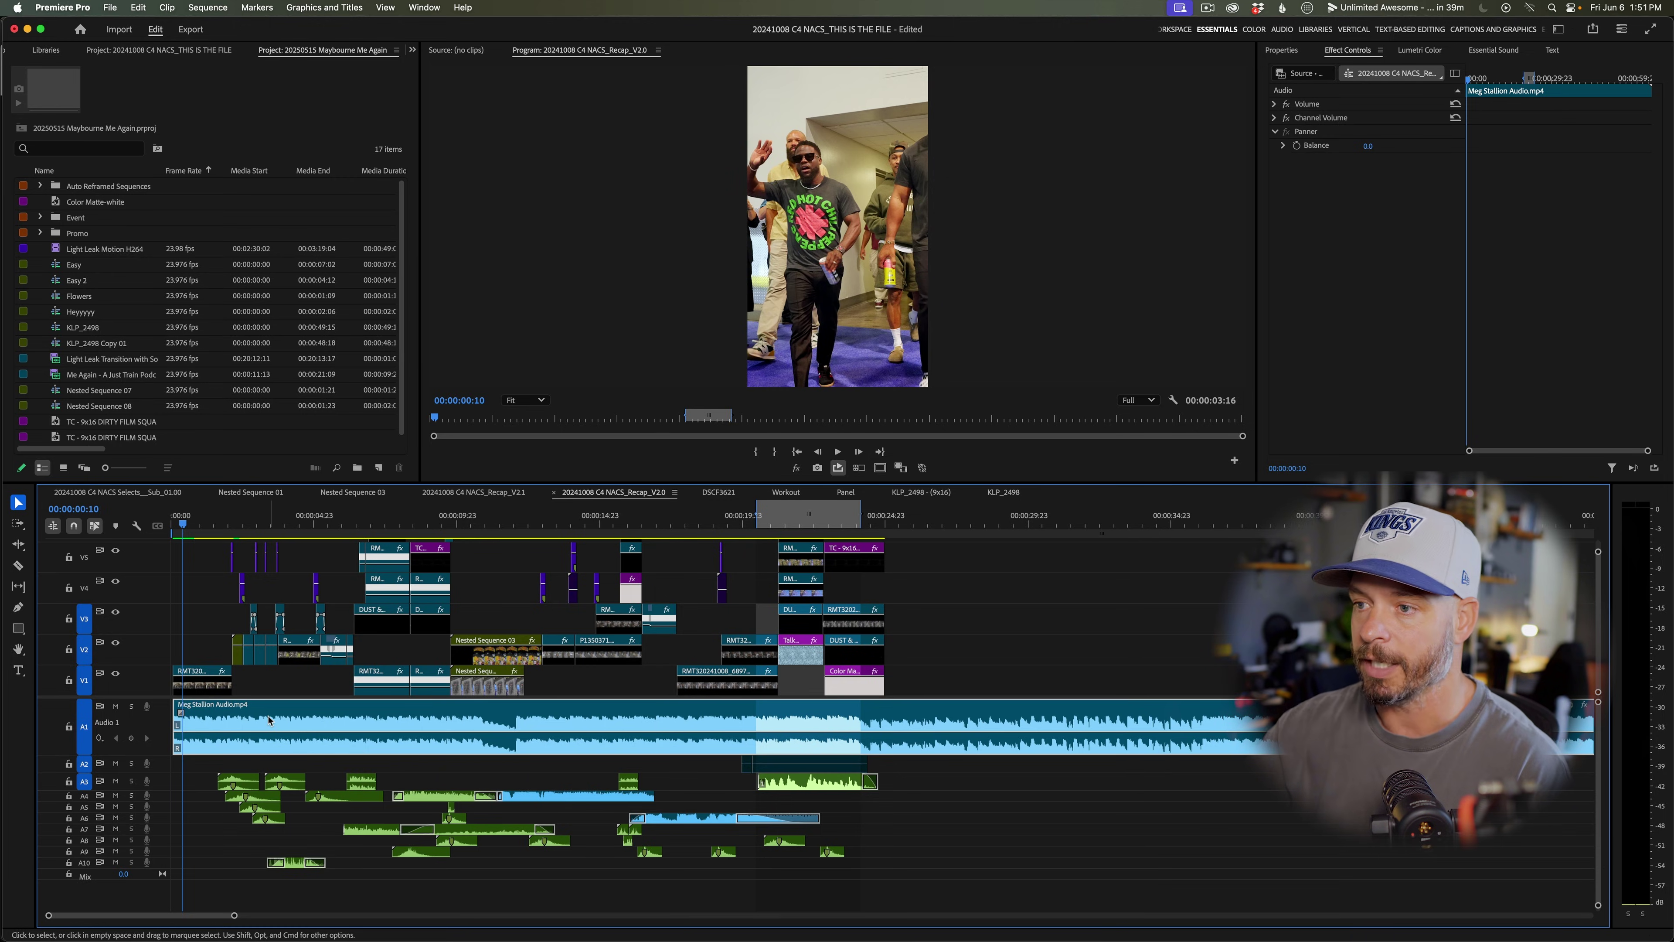
- In Audio Gain, compare Set Gain, Adjust Gain and the two Normalize options
key("g")
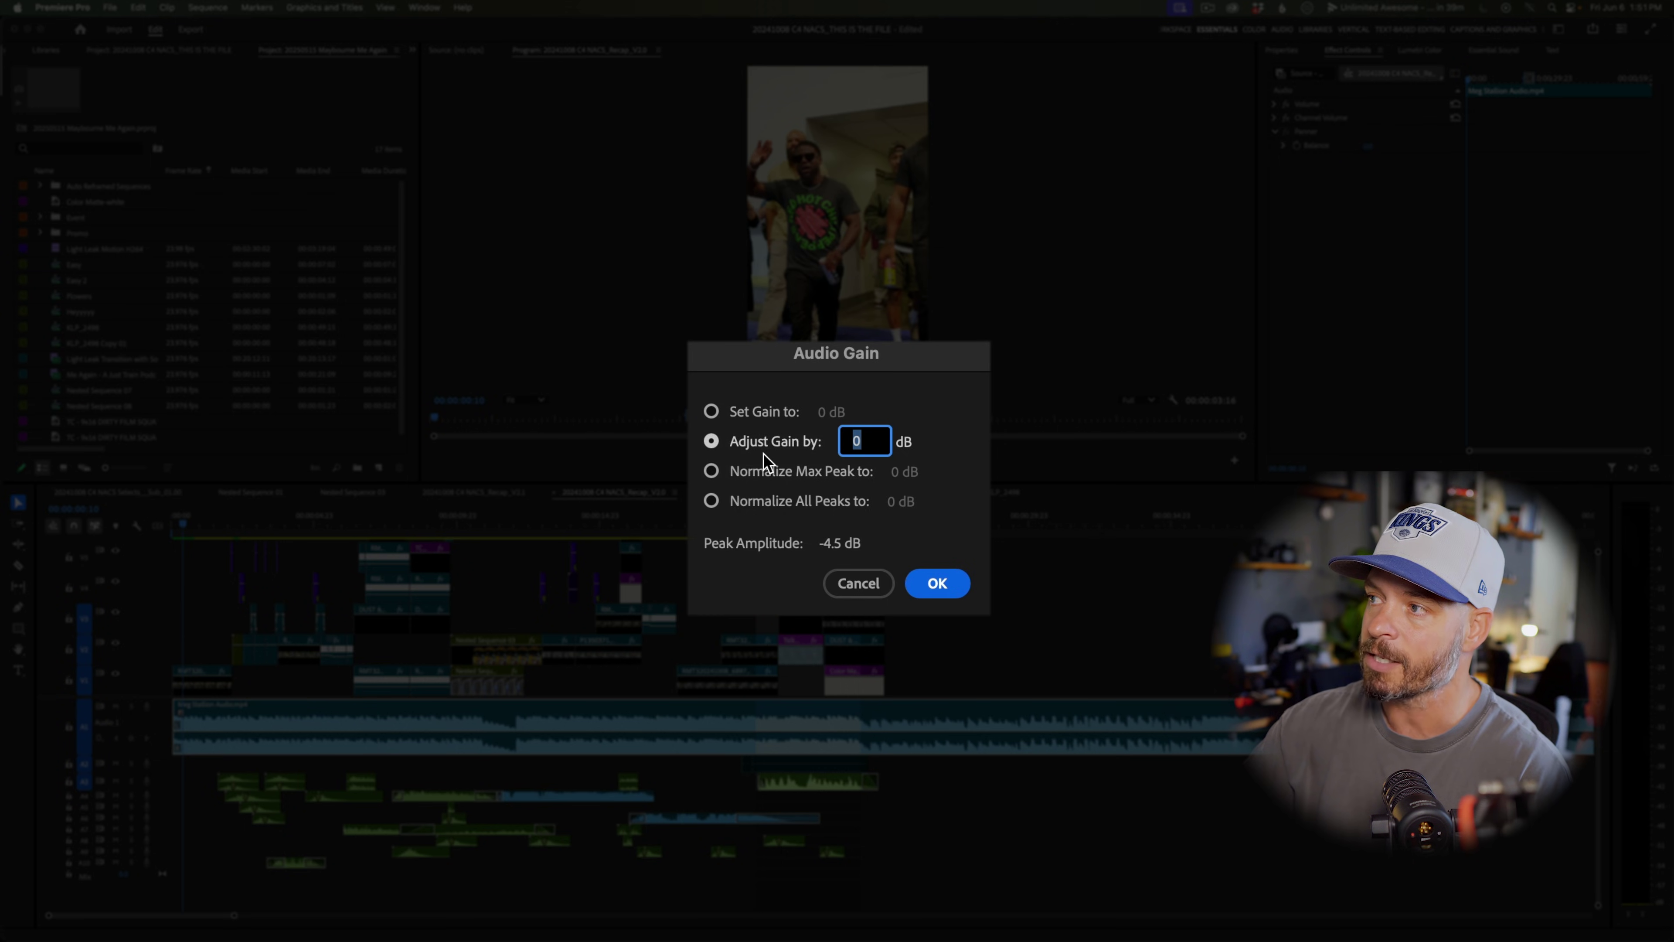
left_click(756, 421)
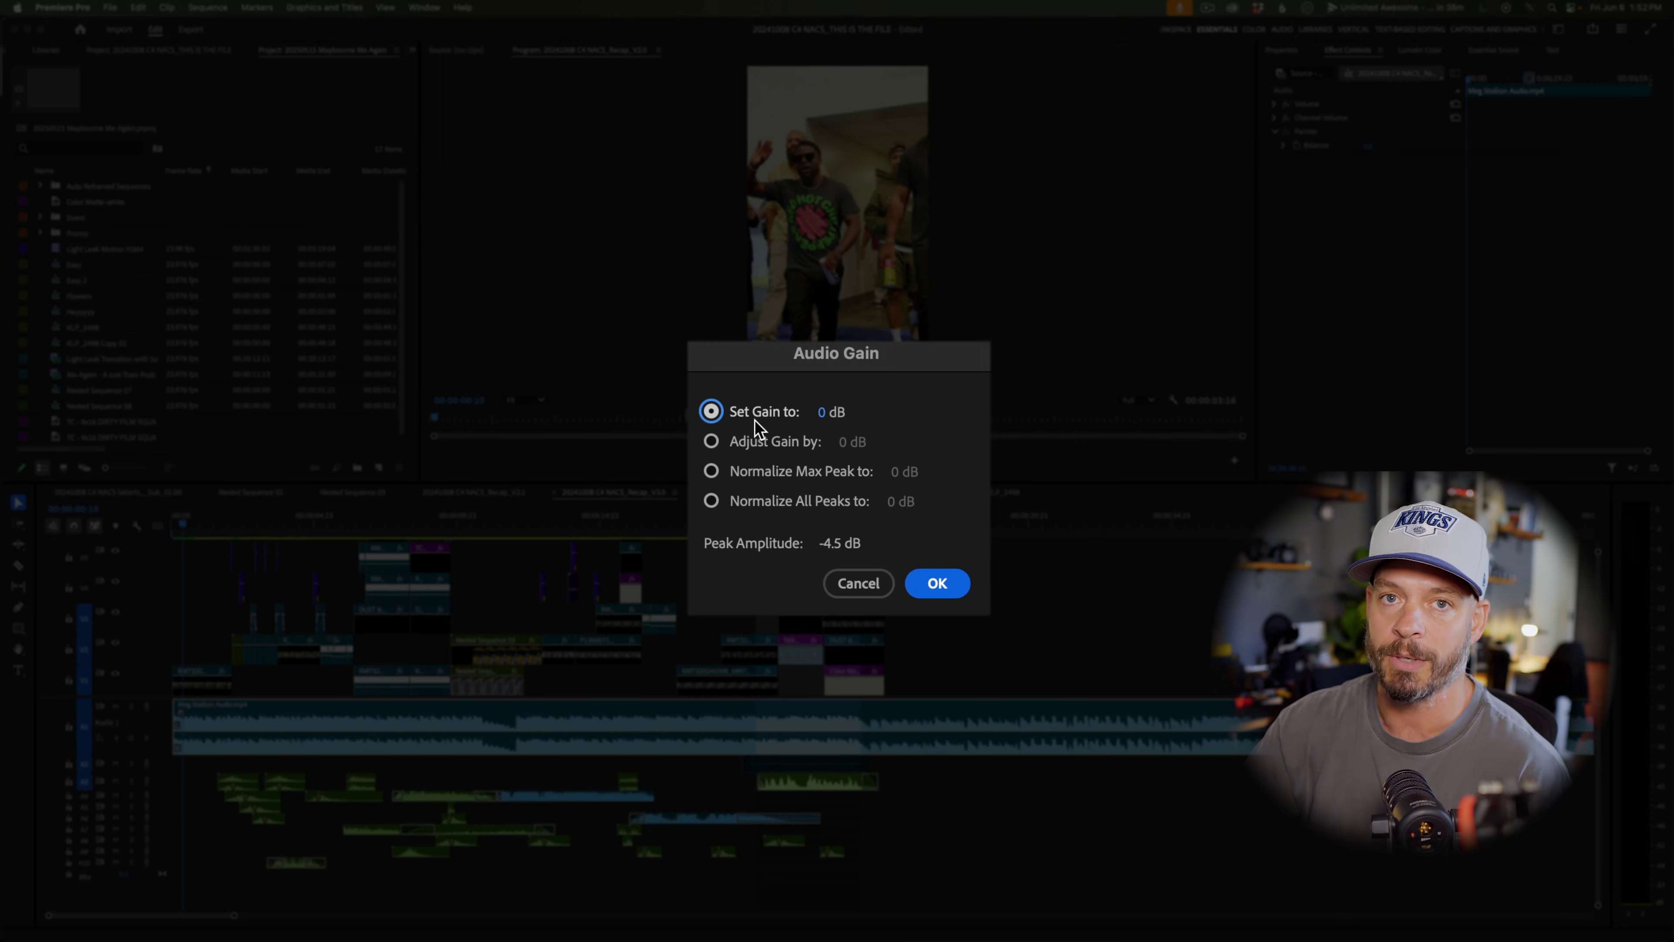
left_click(754, 442)
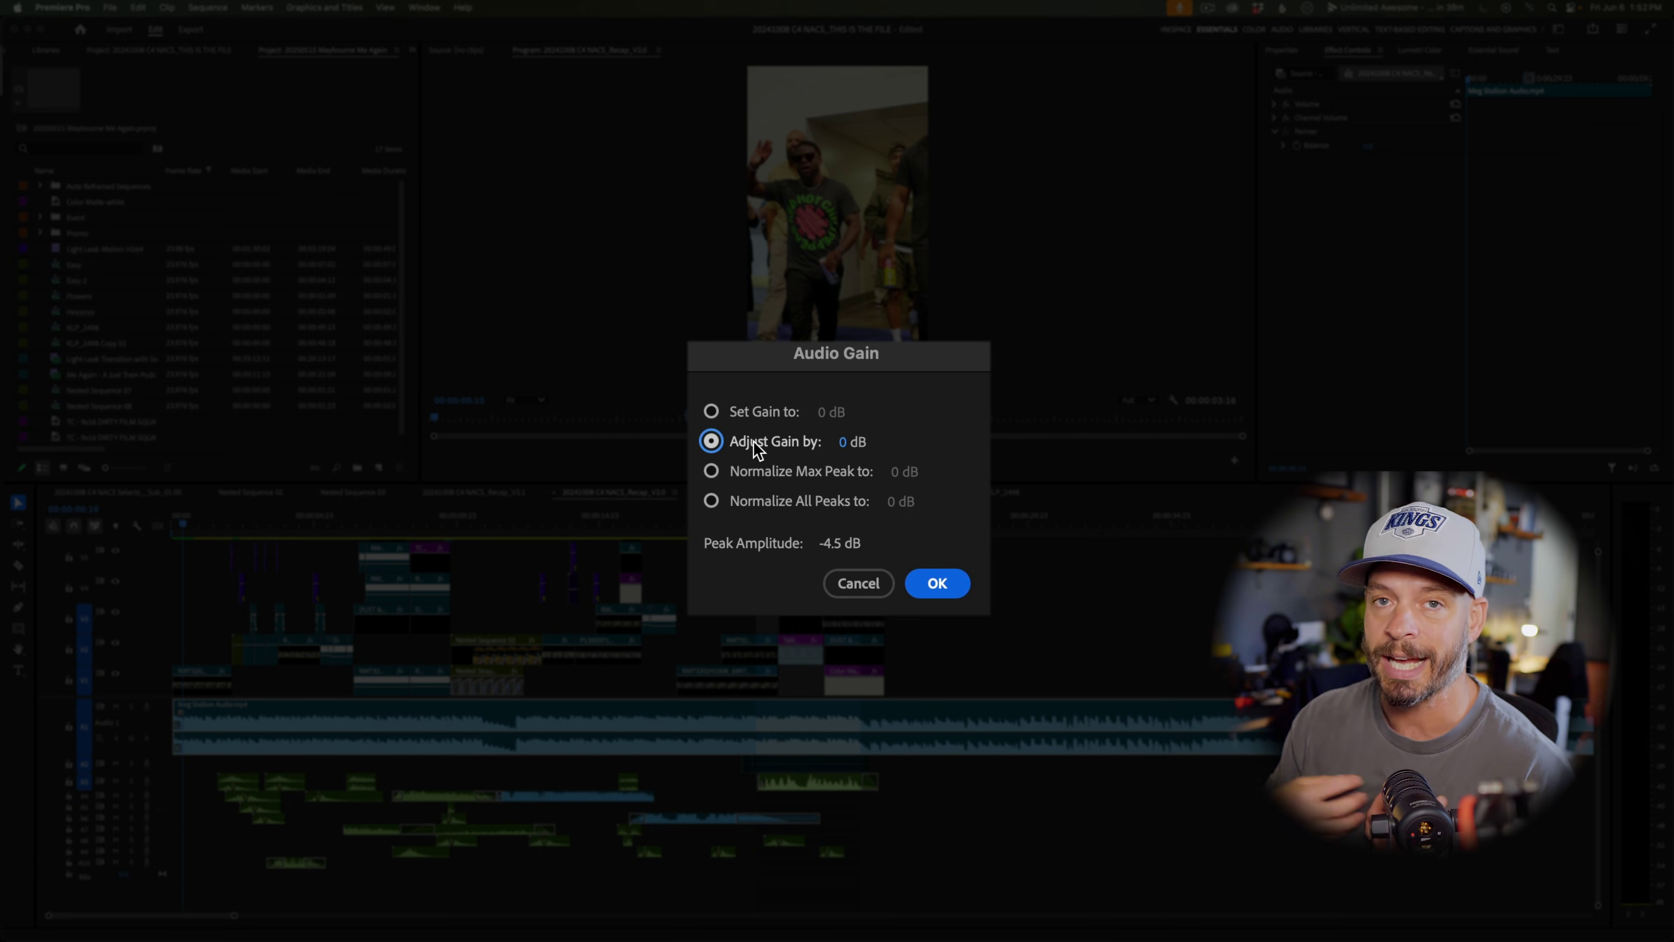
left_click(713, 501)
left_click(712, 473)
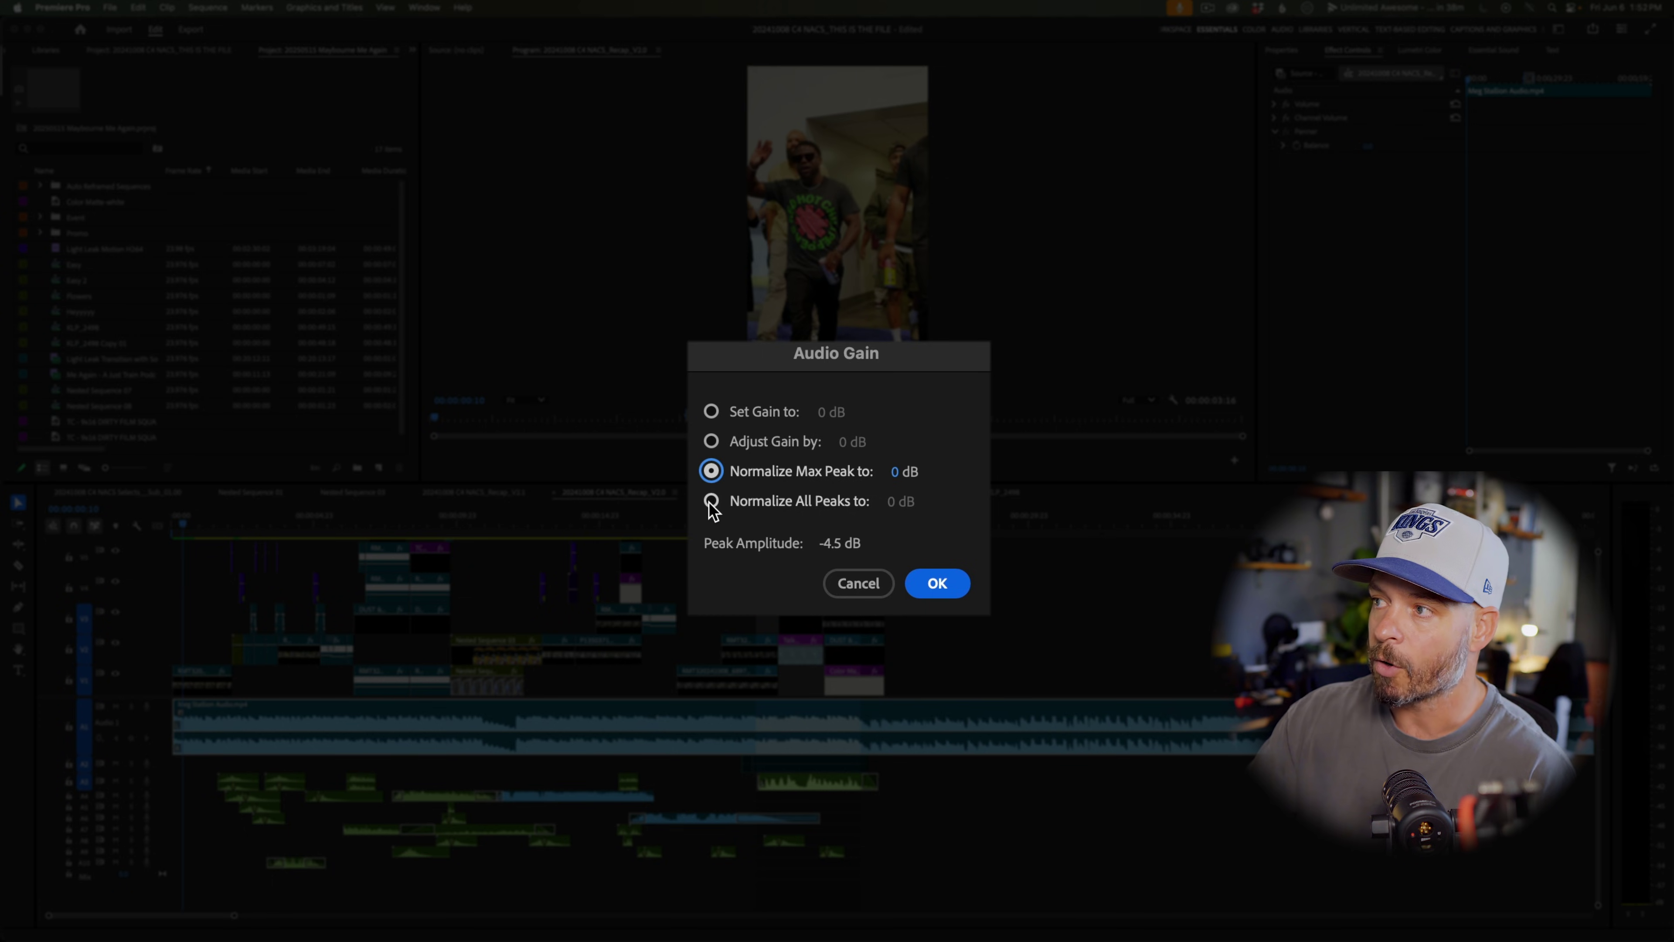
left_click(712, 502)
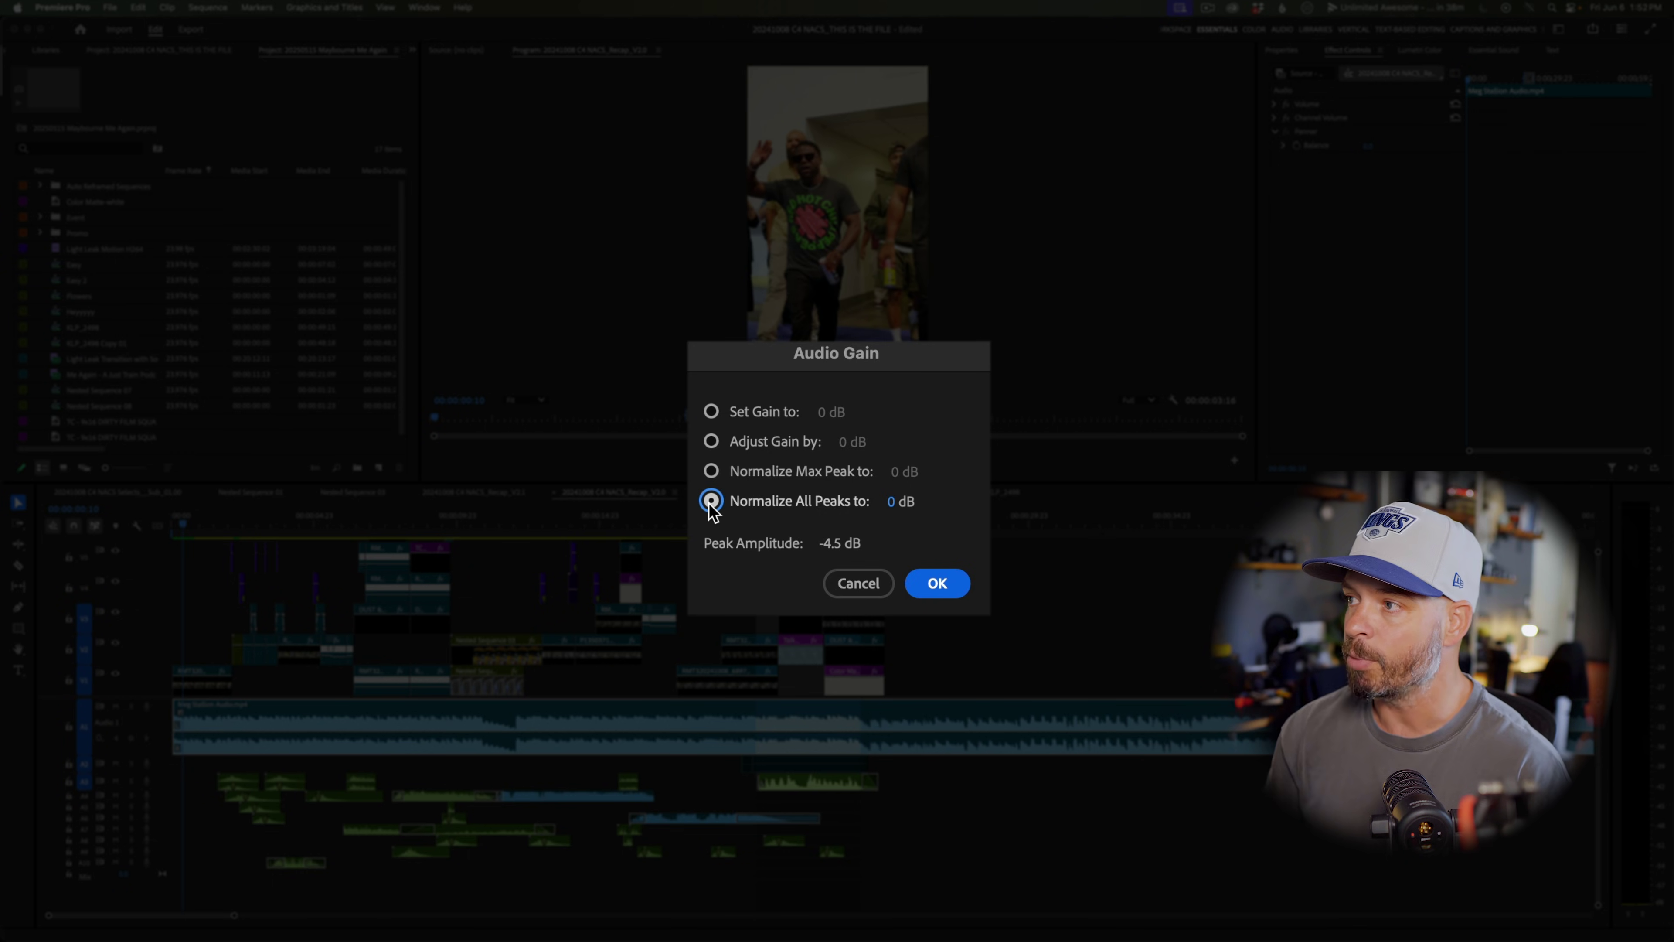
- Normalize the clip's maximum peak to -6 dB
left_click(711, 471)
left_click(904, 472)
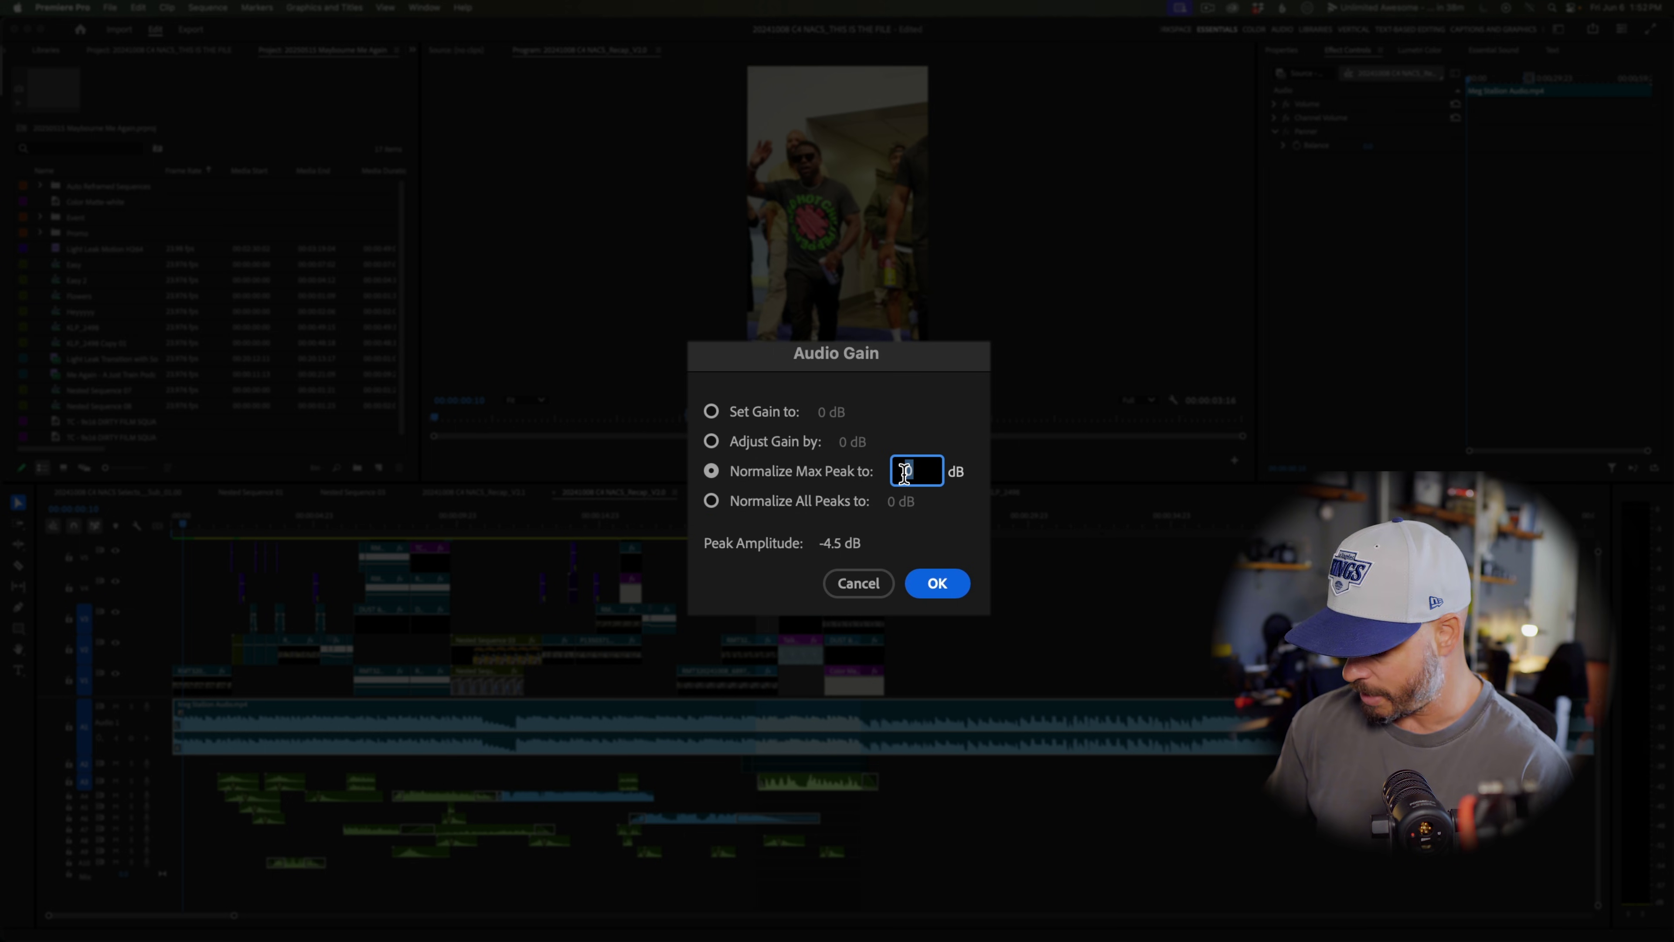
type("-6")
key("Return")
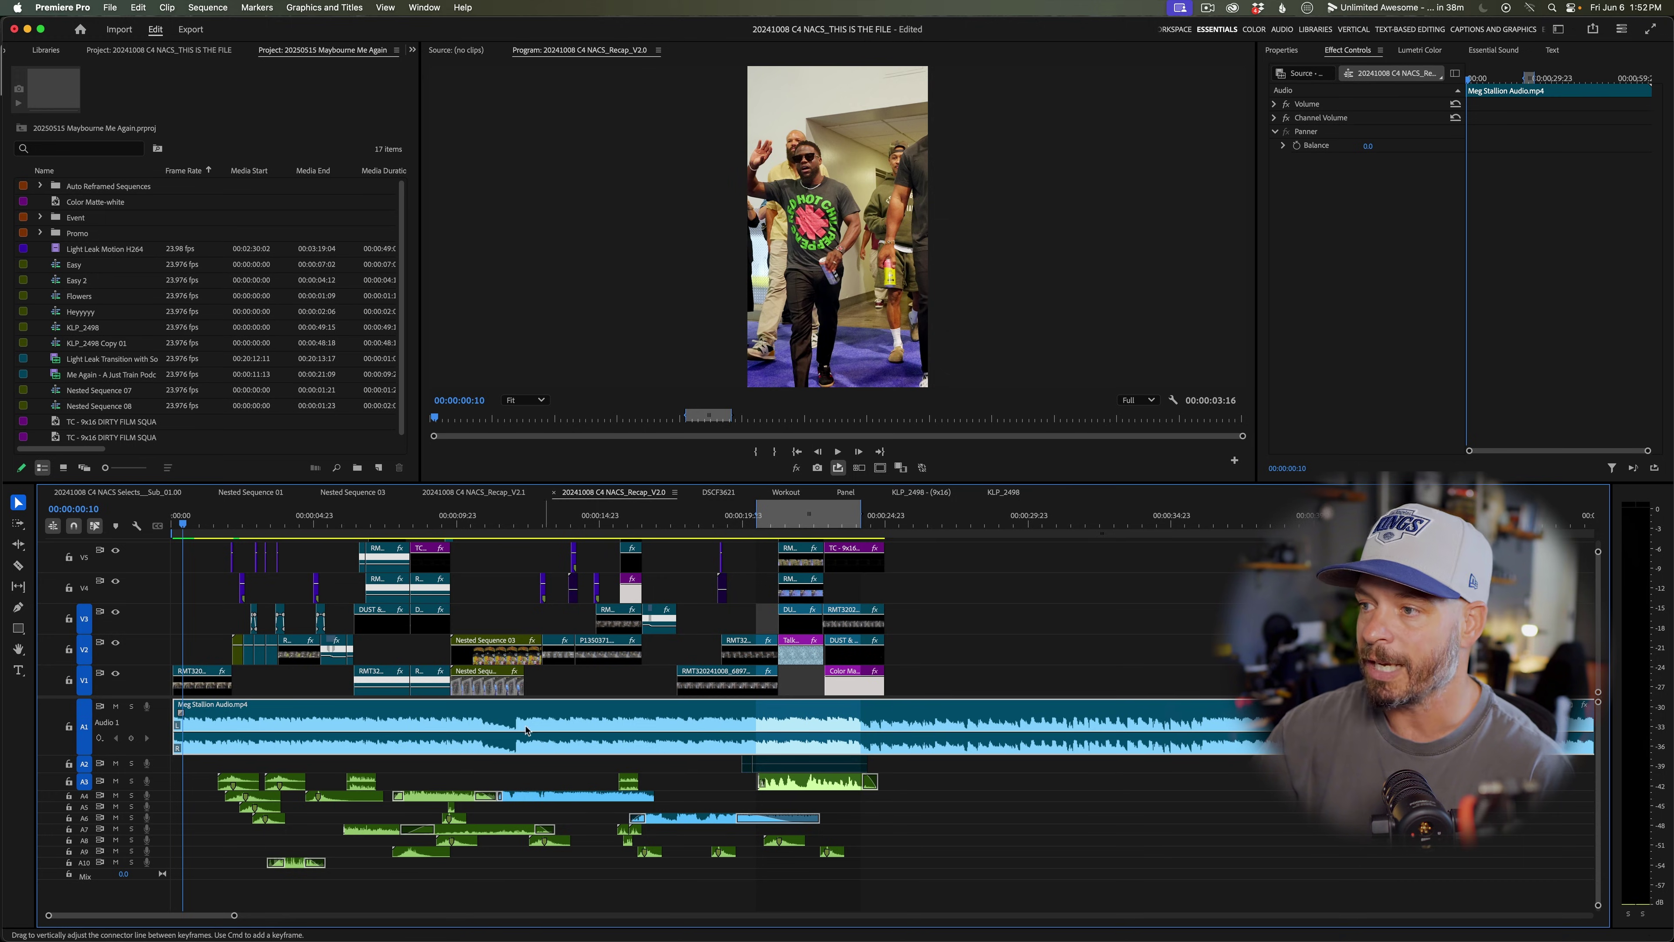
- Normalize all of the clip's peaks to 6 dB through Audio Gain
key("g")
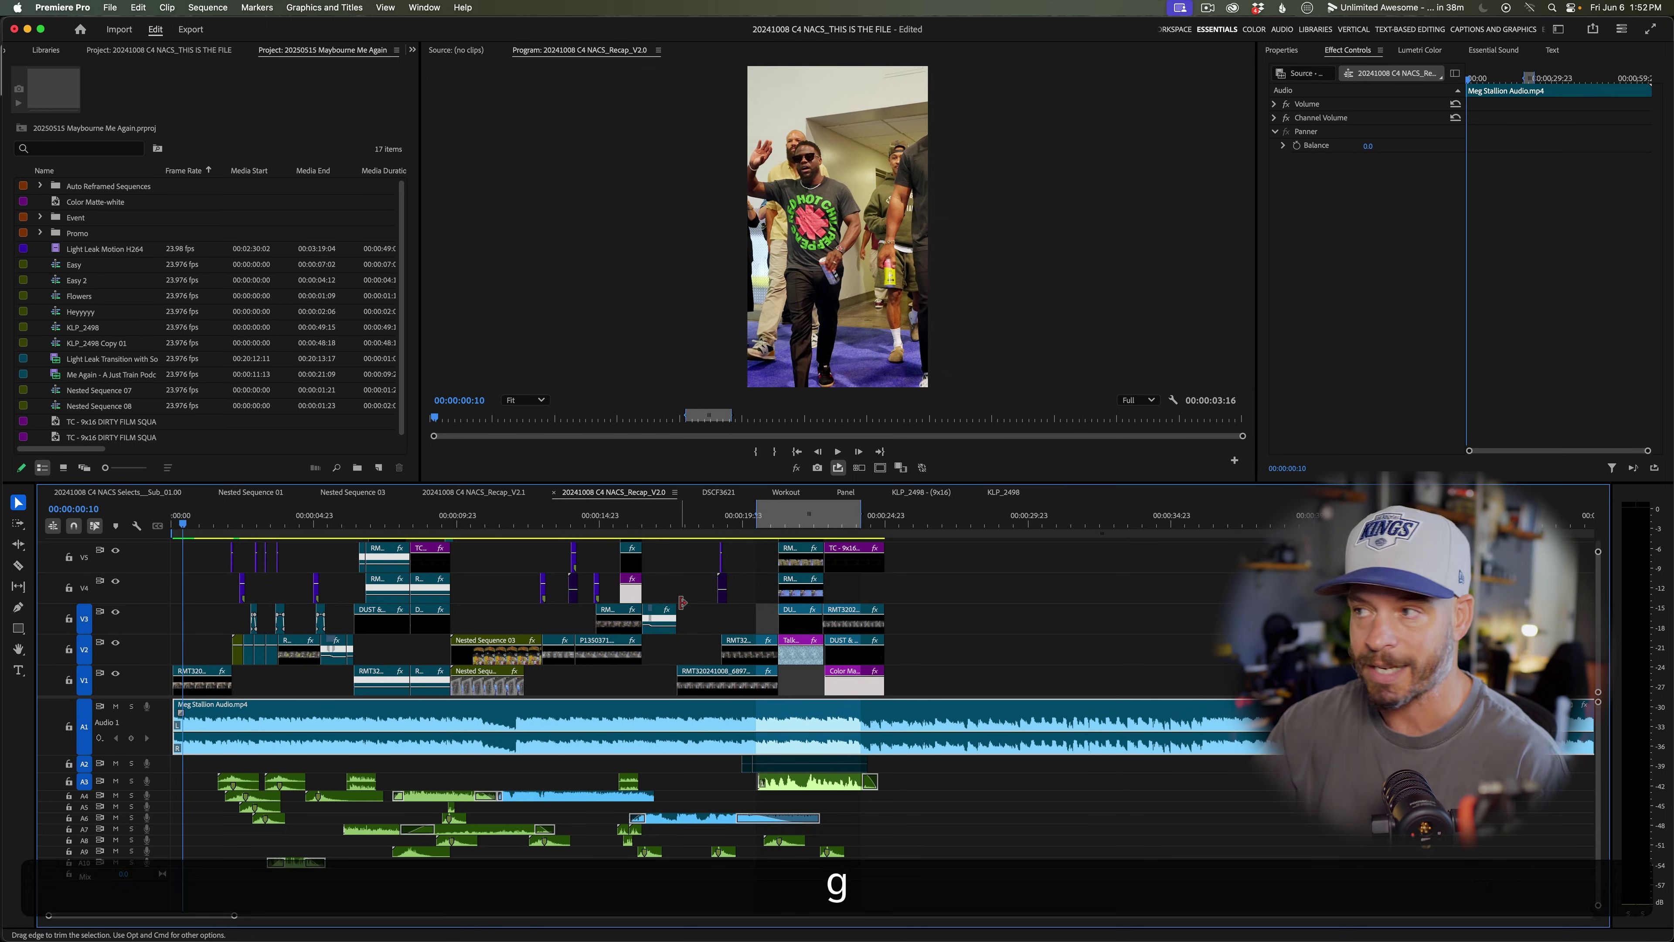
left_click(723, 500)
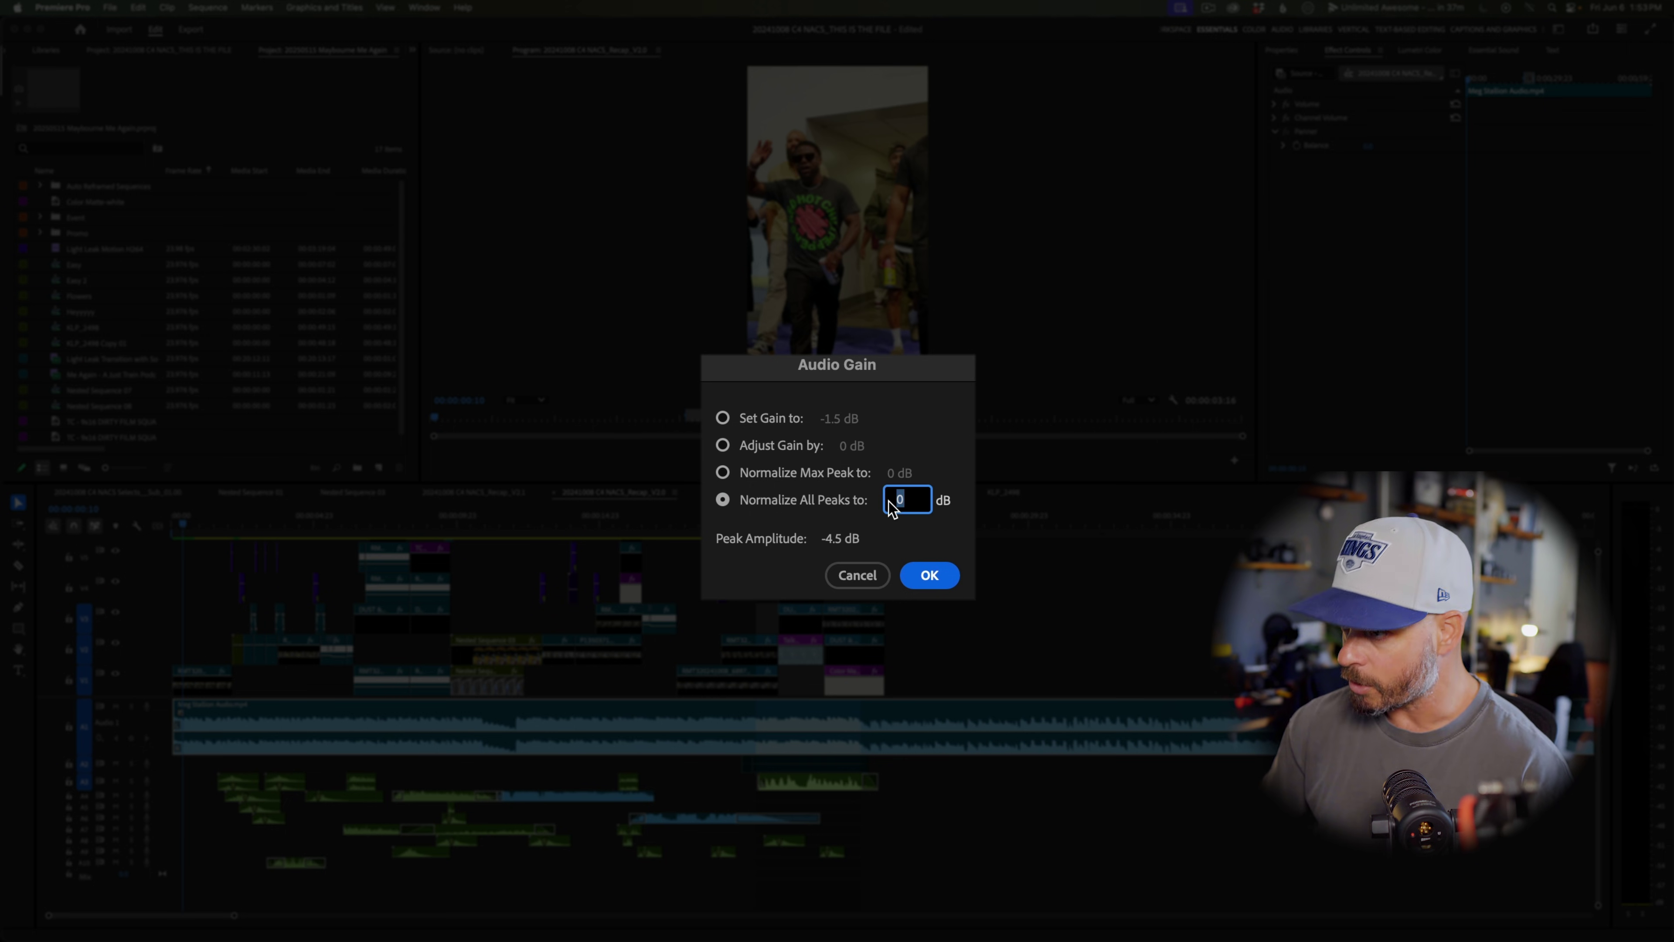
type("6")
key("Return")
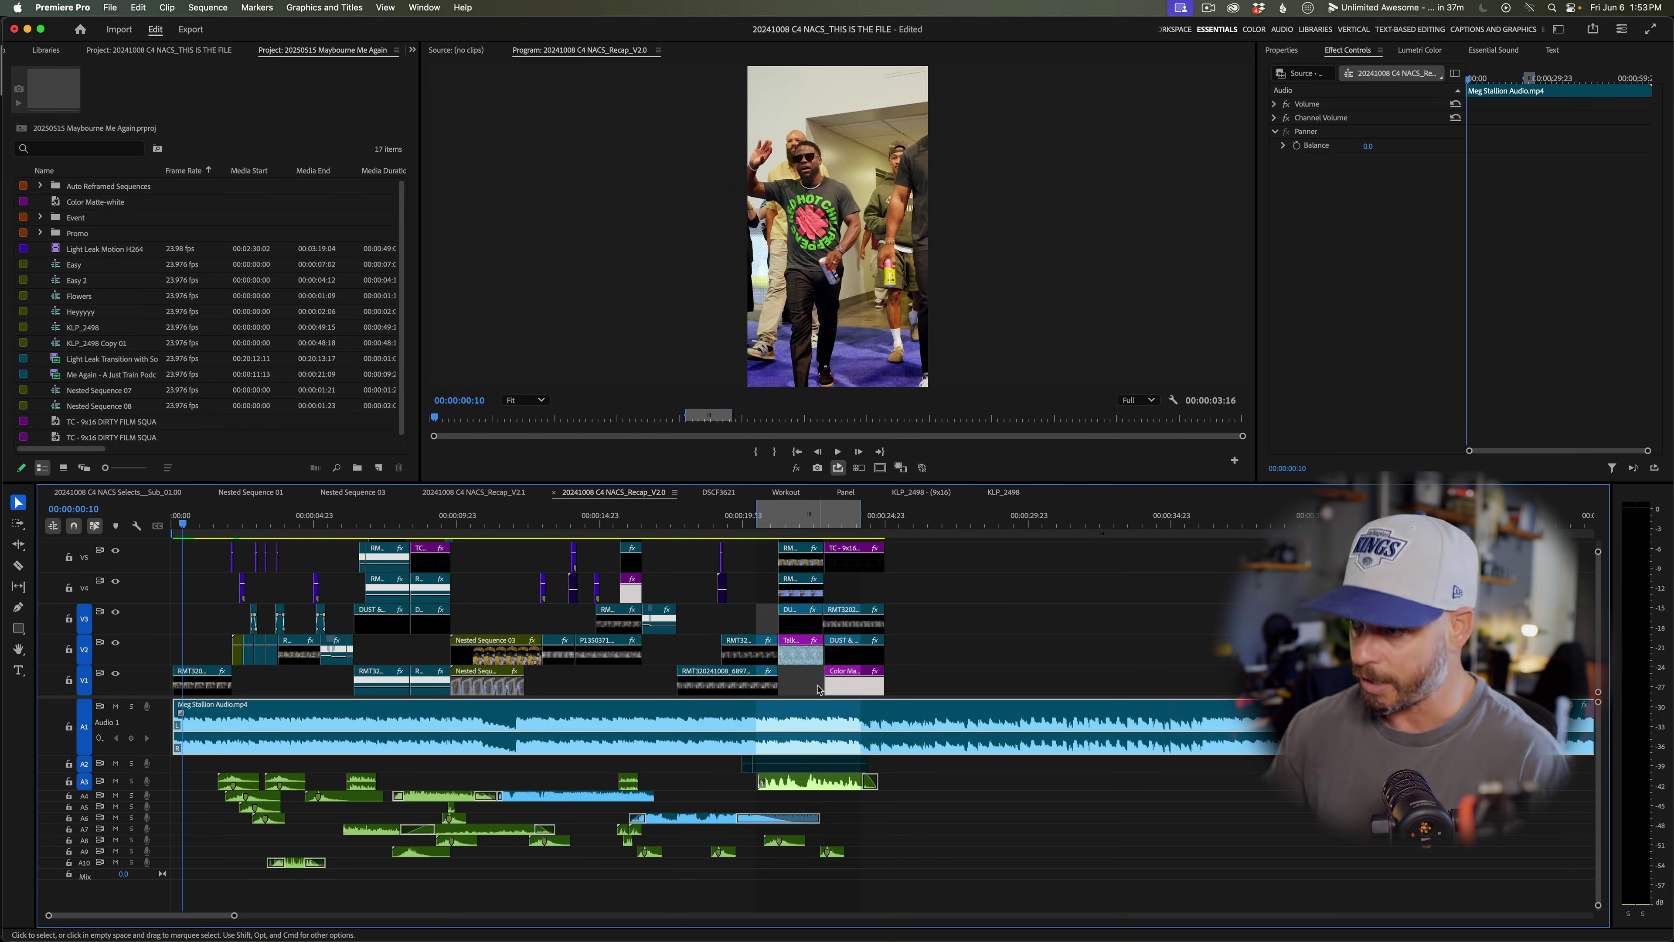
- Apply a 10 dB all-peaks normalization, then undo it
type("g")
type("10")
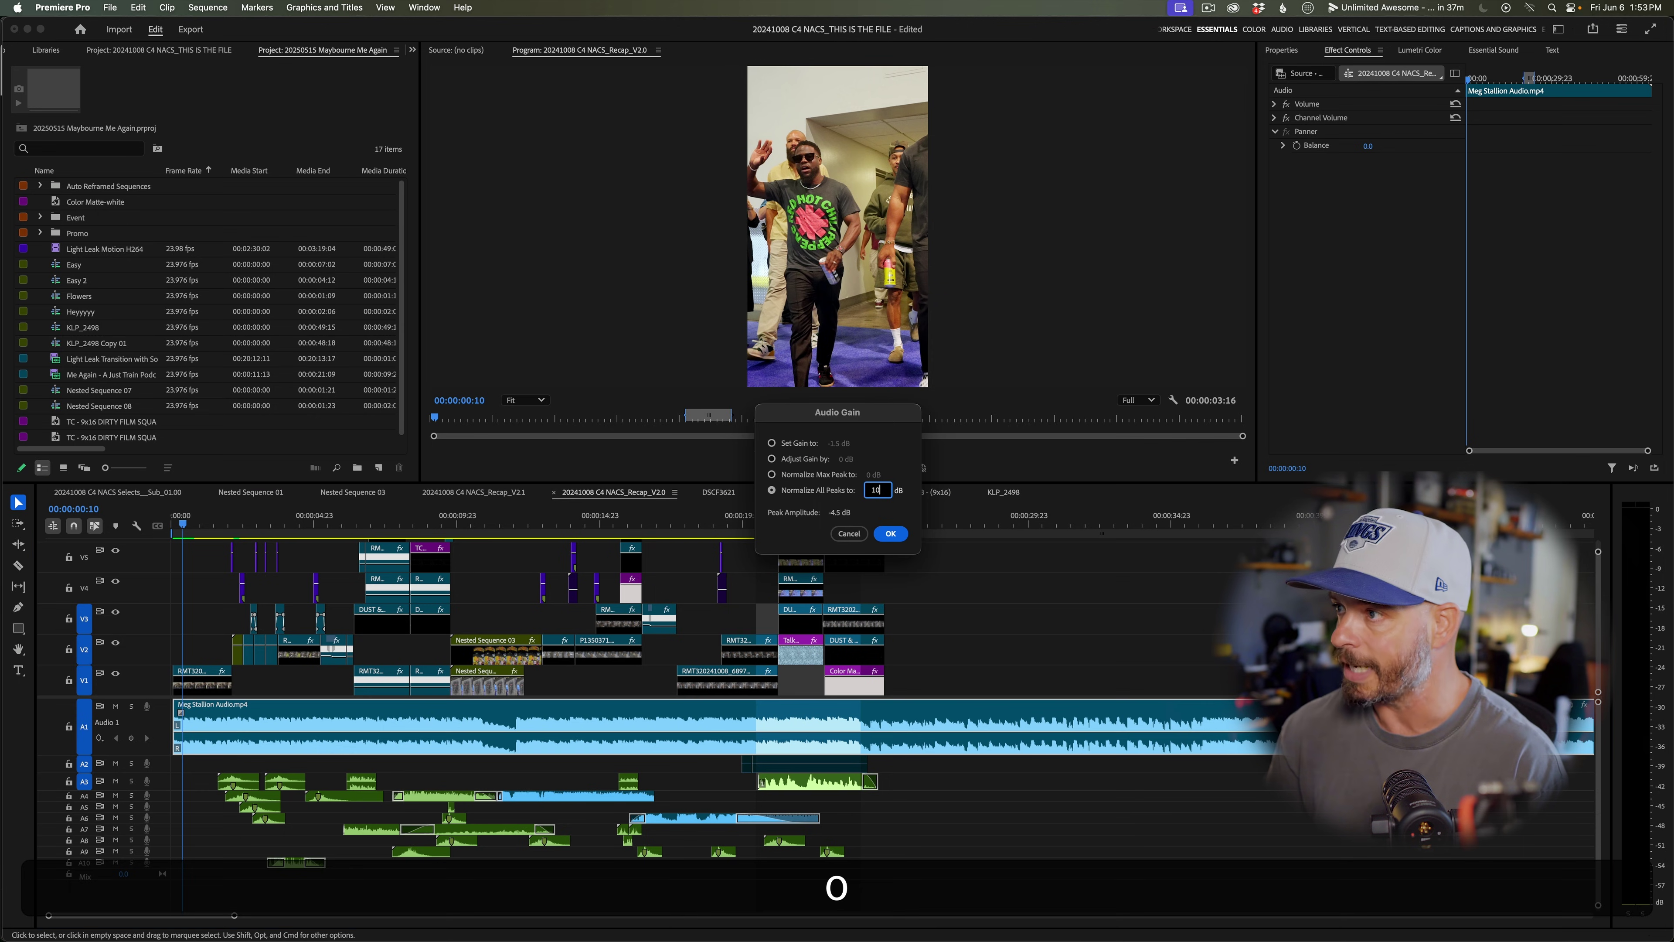
key("Return")
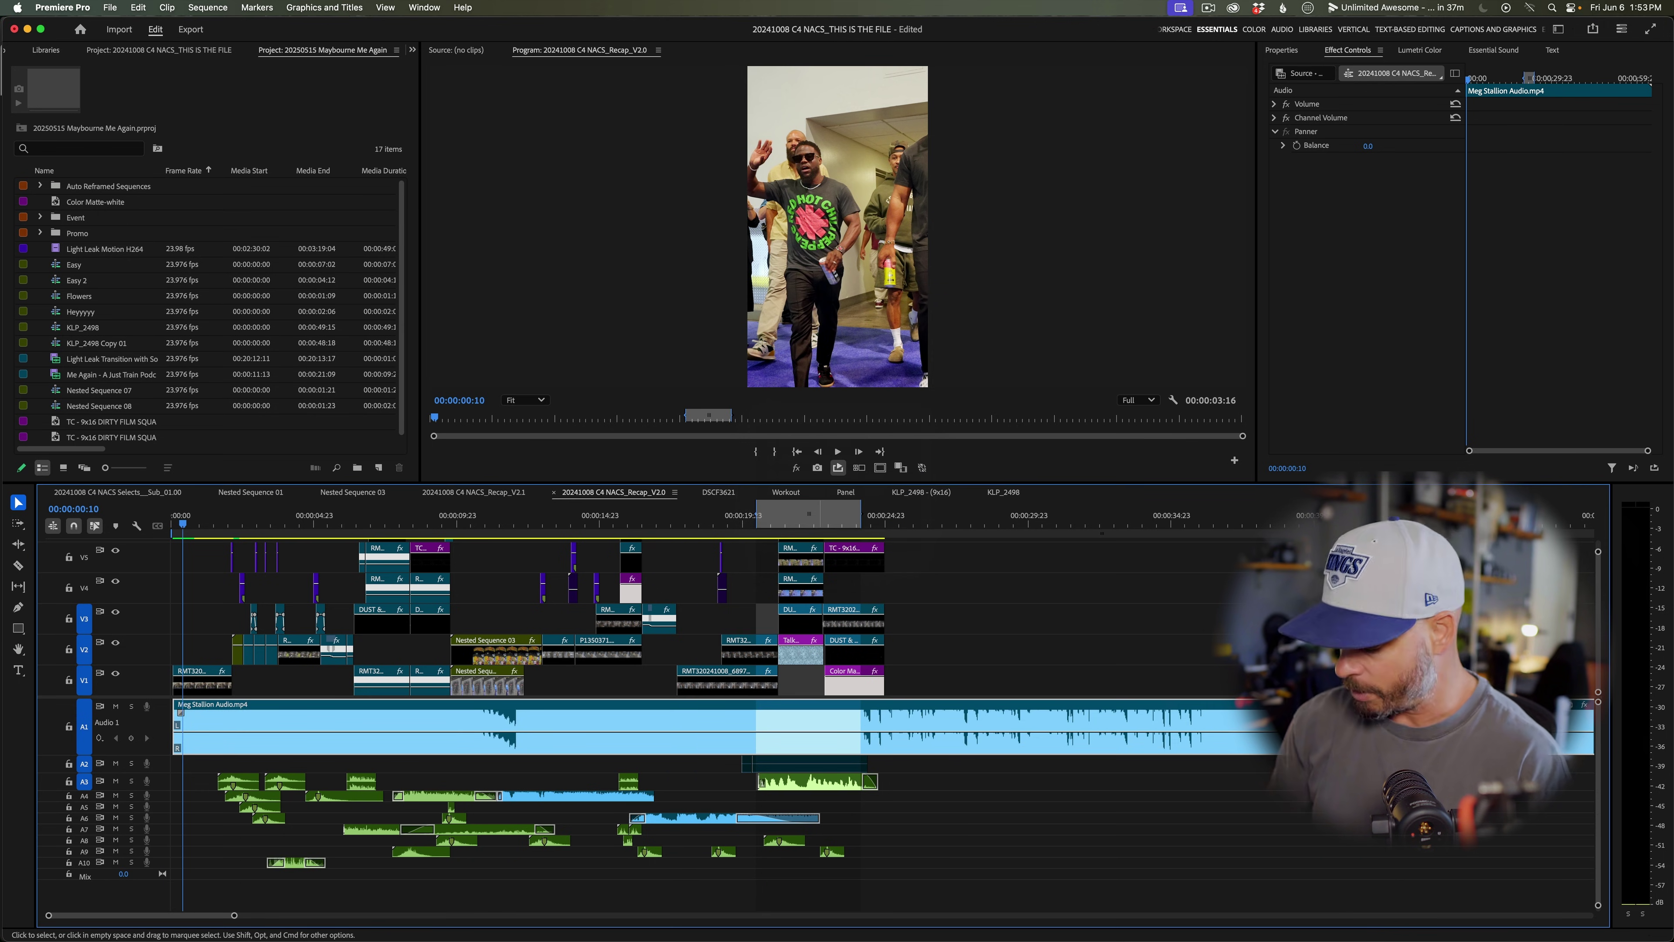
key("g")
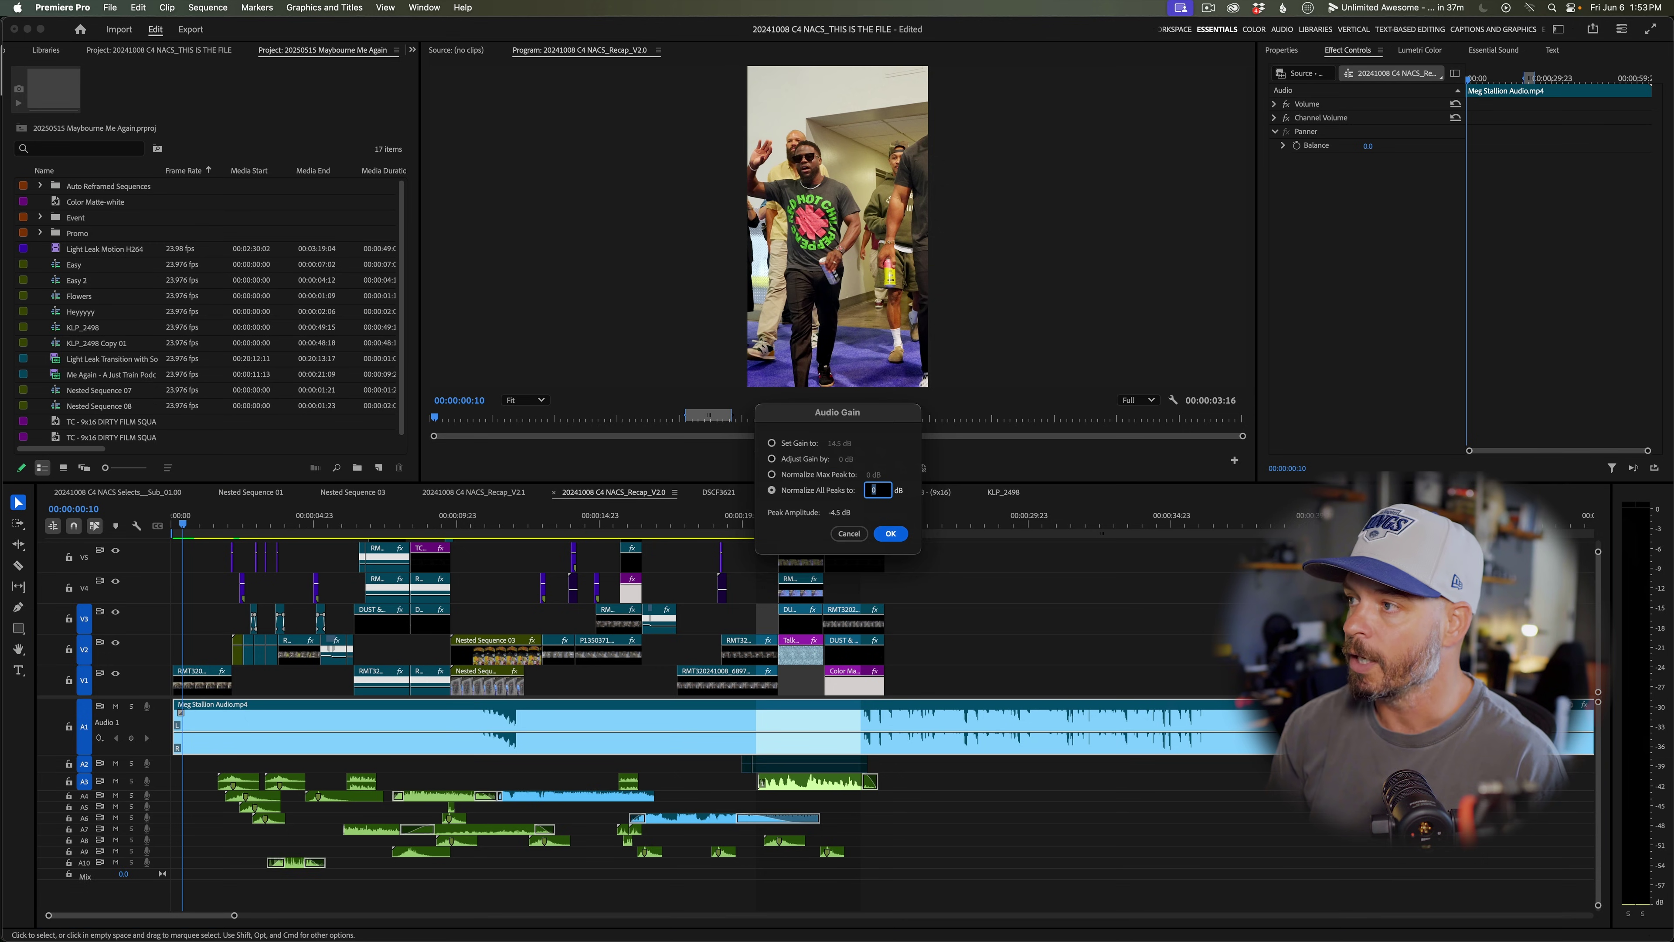
key("Escape")
key("cmd+z")
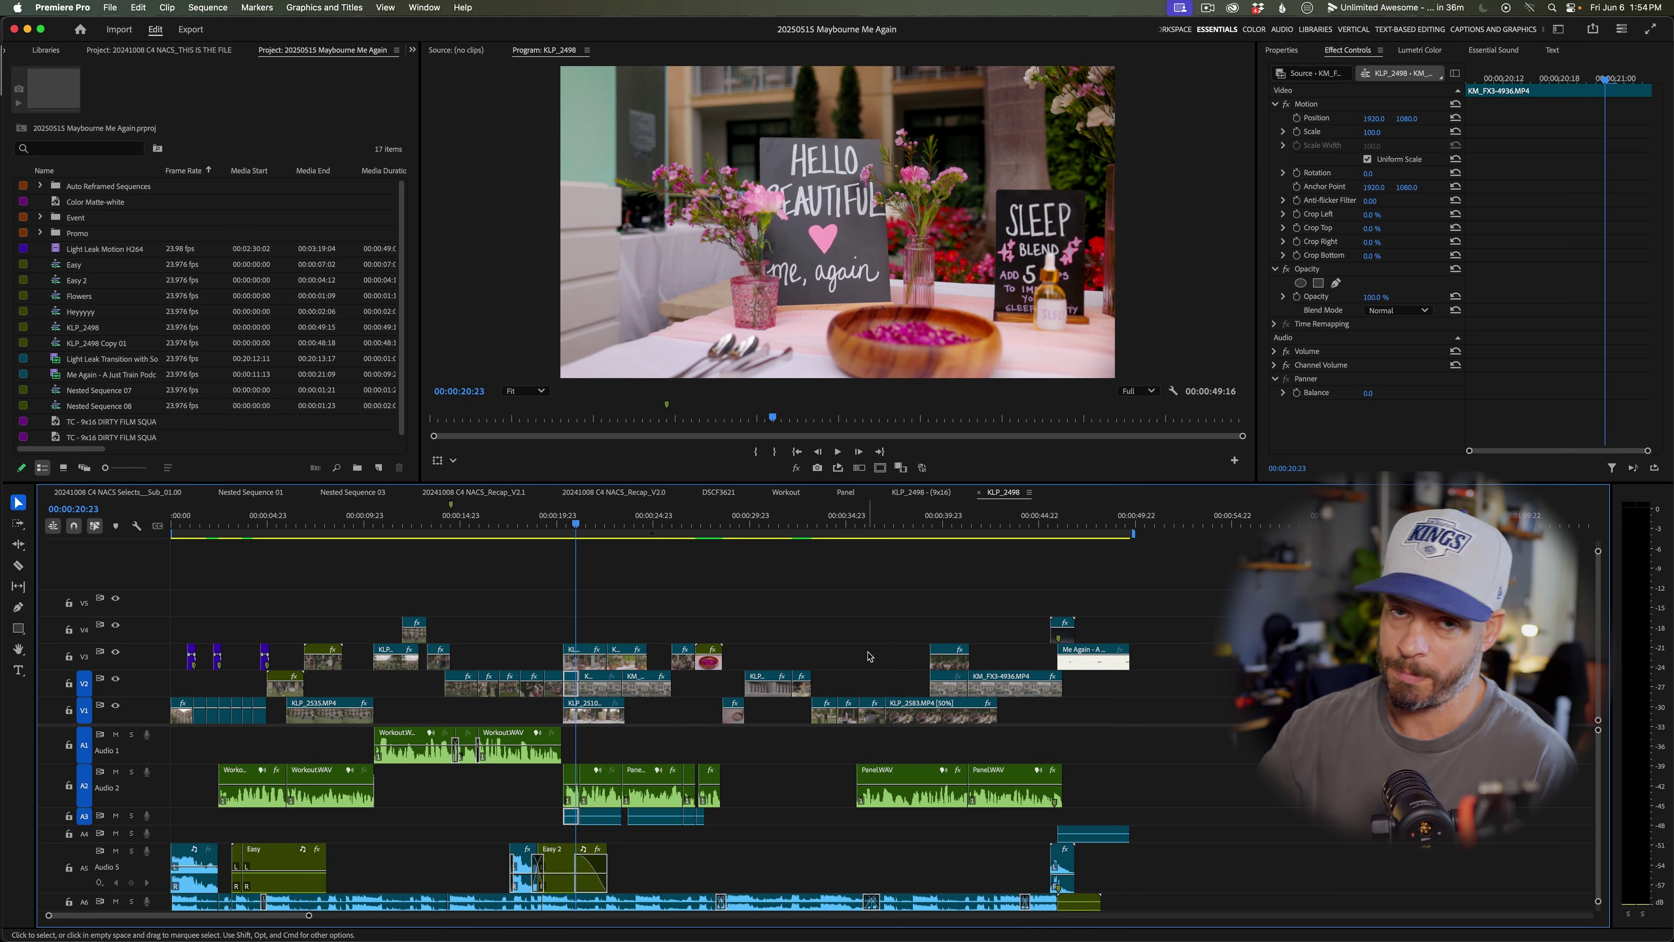
- Show the Audio workspace and Effect Controls, close the Studio Reverb editor, and display the Audio Track Mixer
left_click(1282, 29)
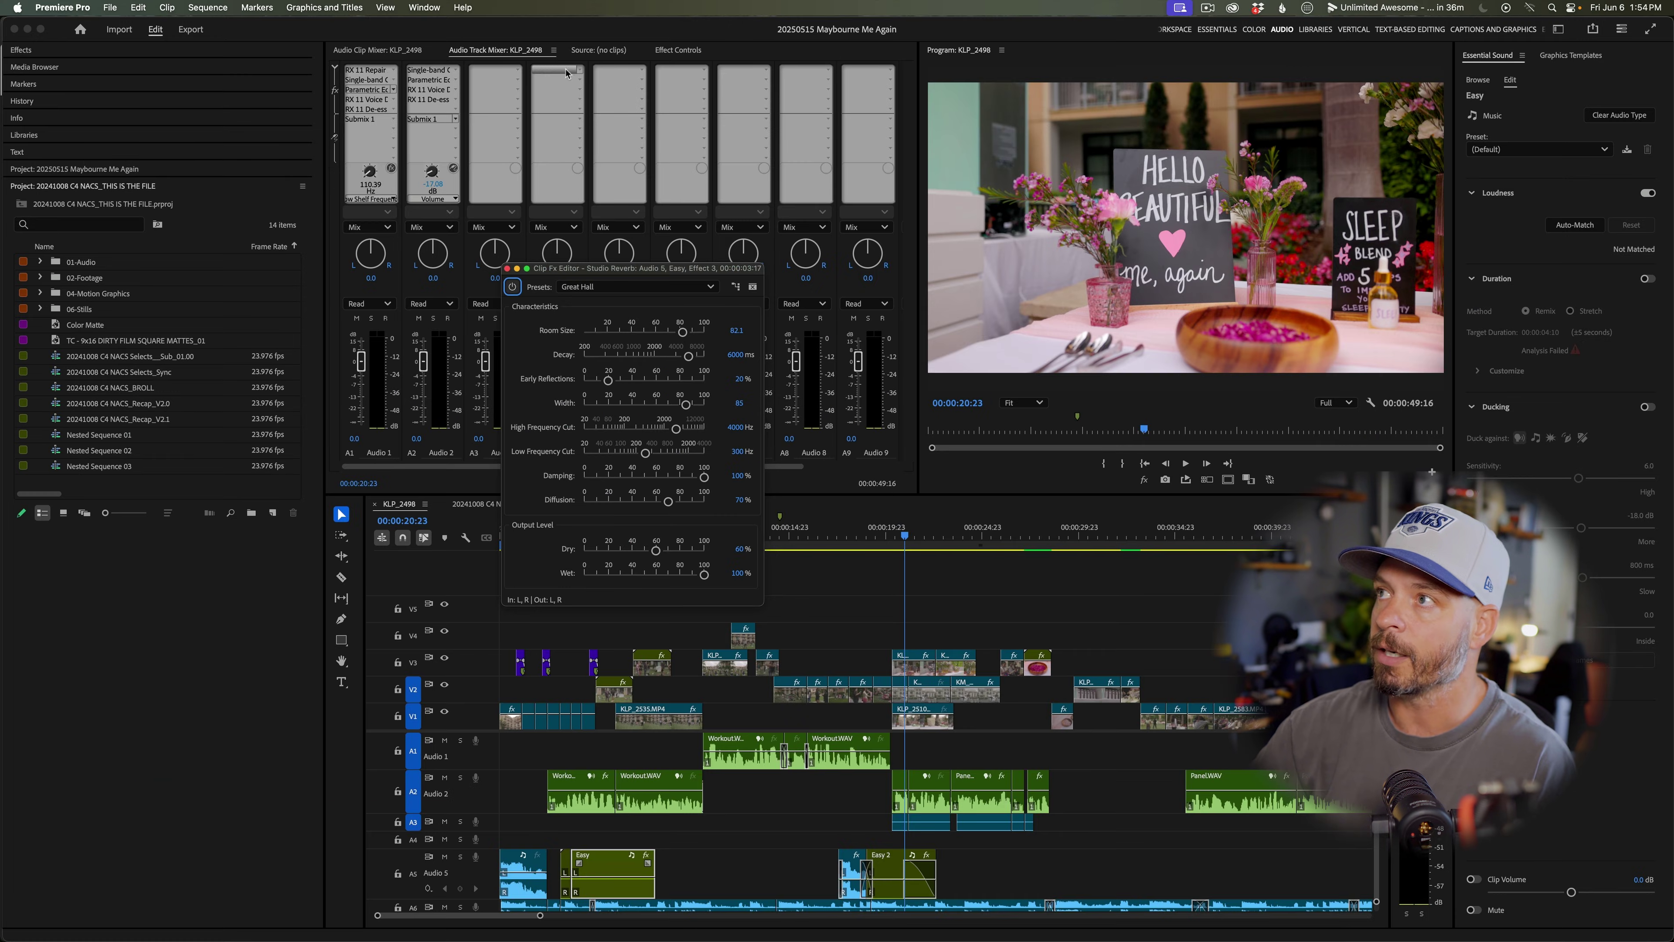
left_click(686, 50)
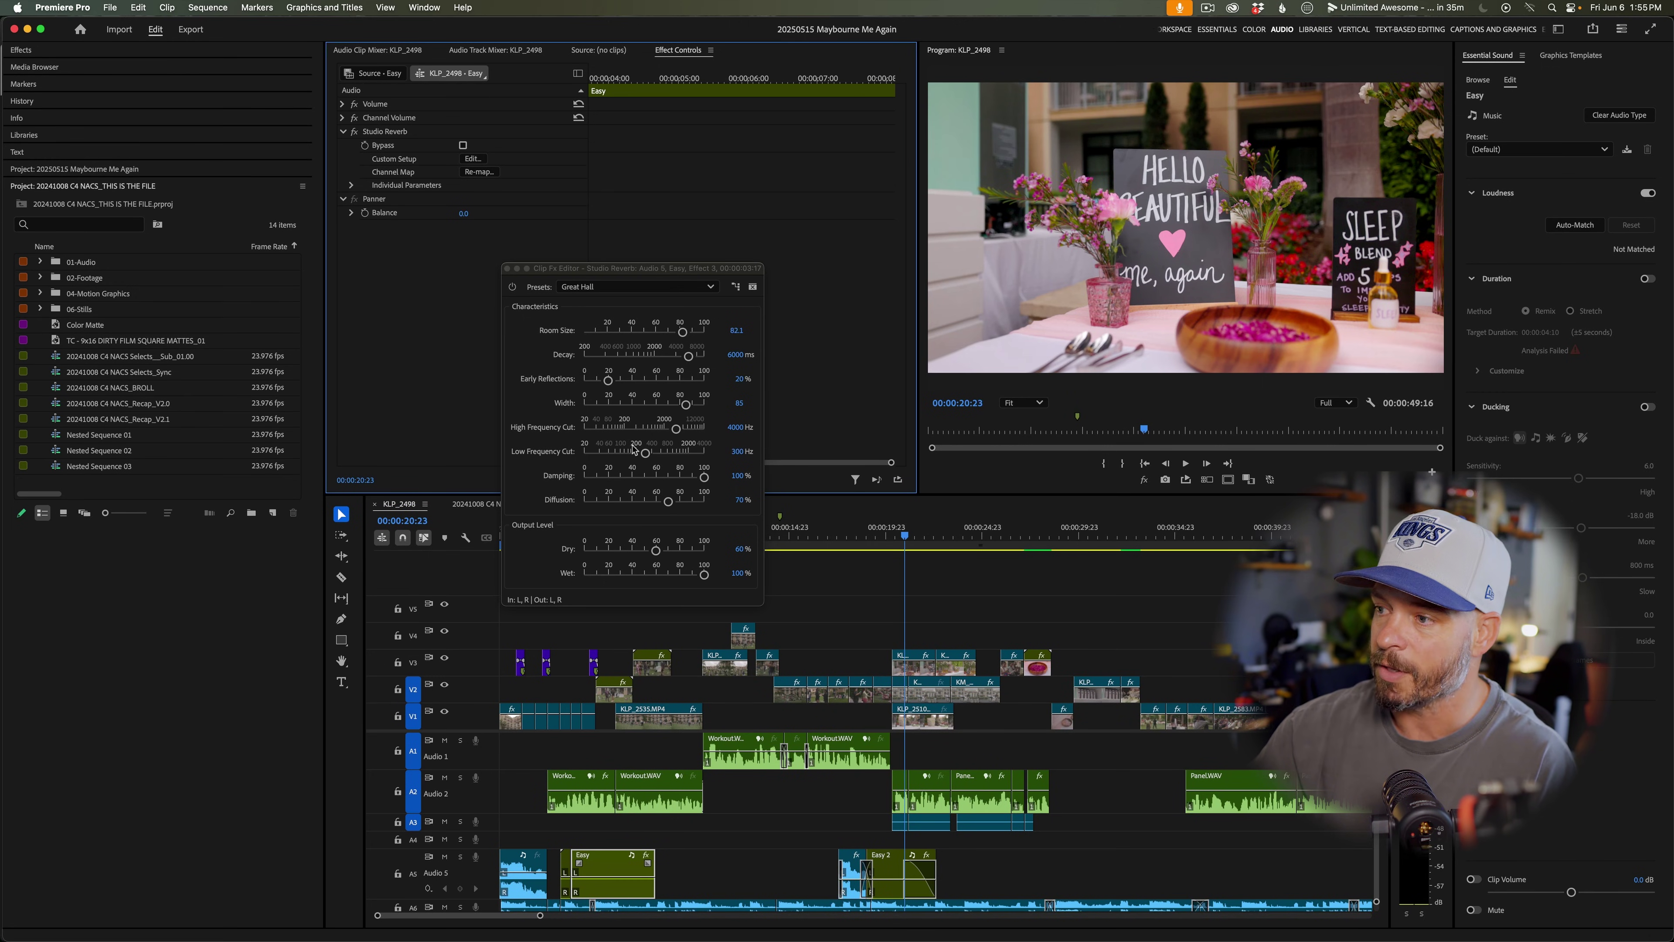
left_click(507, 270)
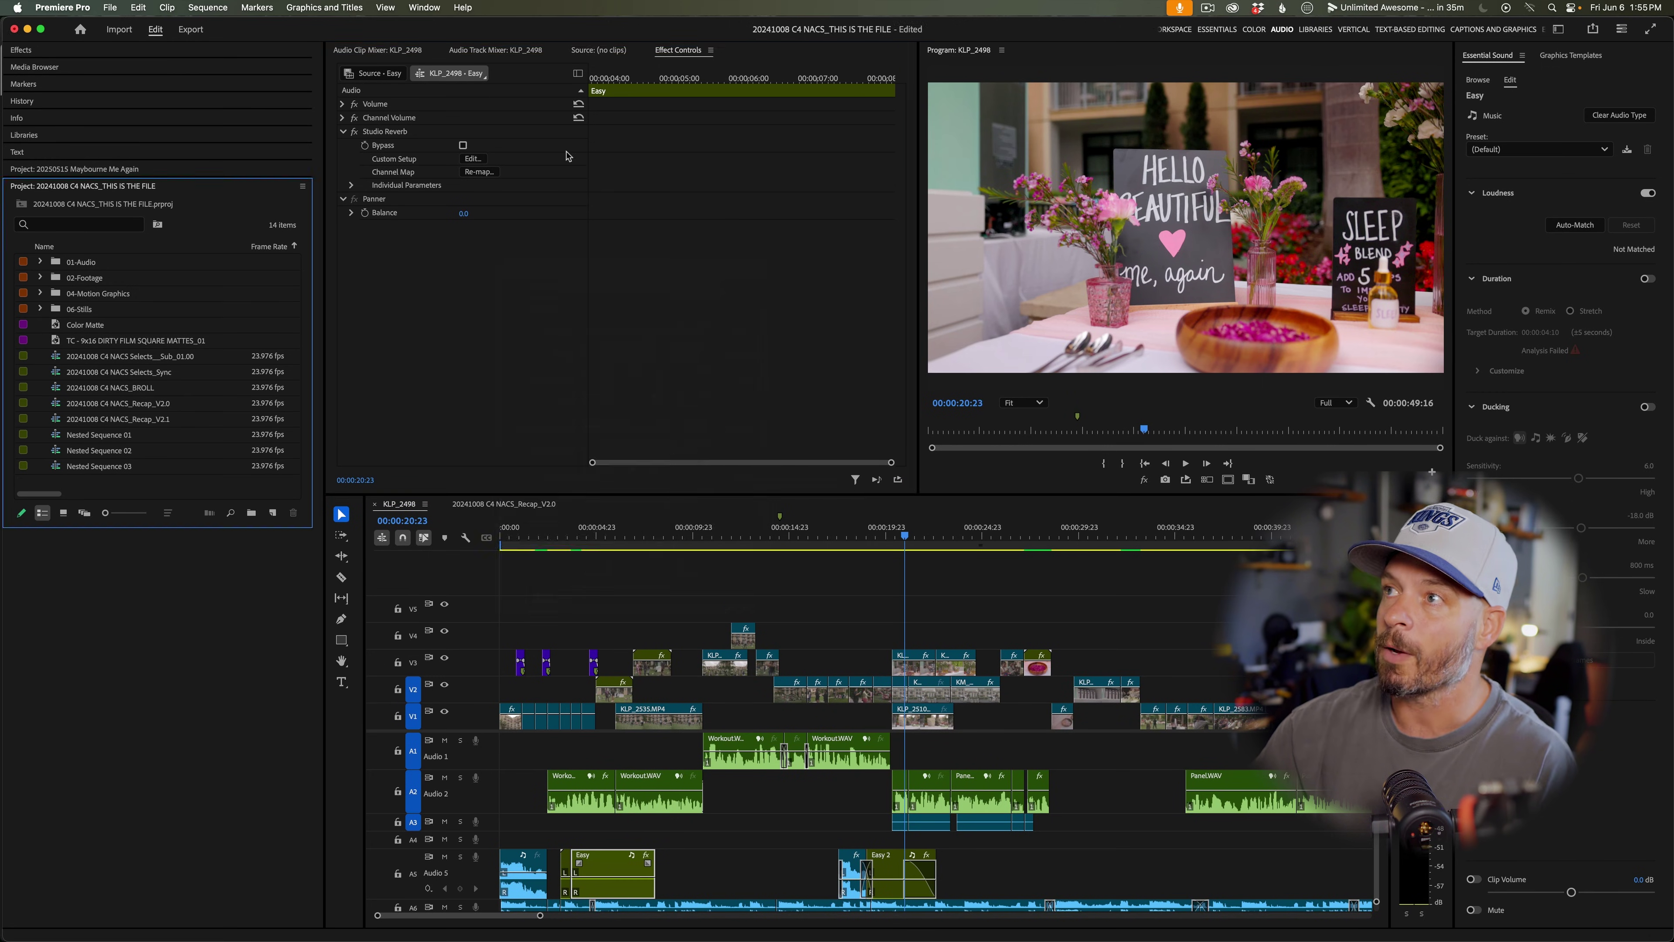
left_click(503, 53)
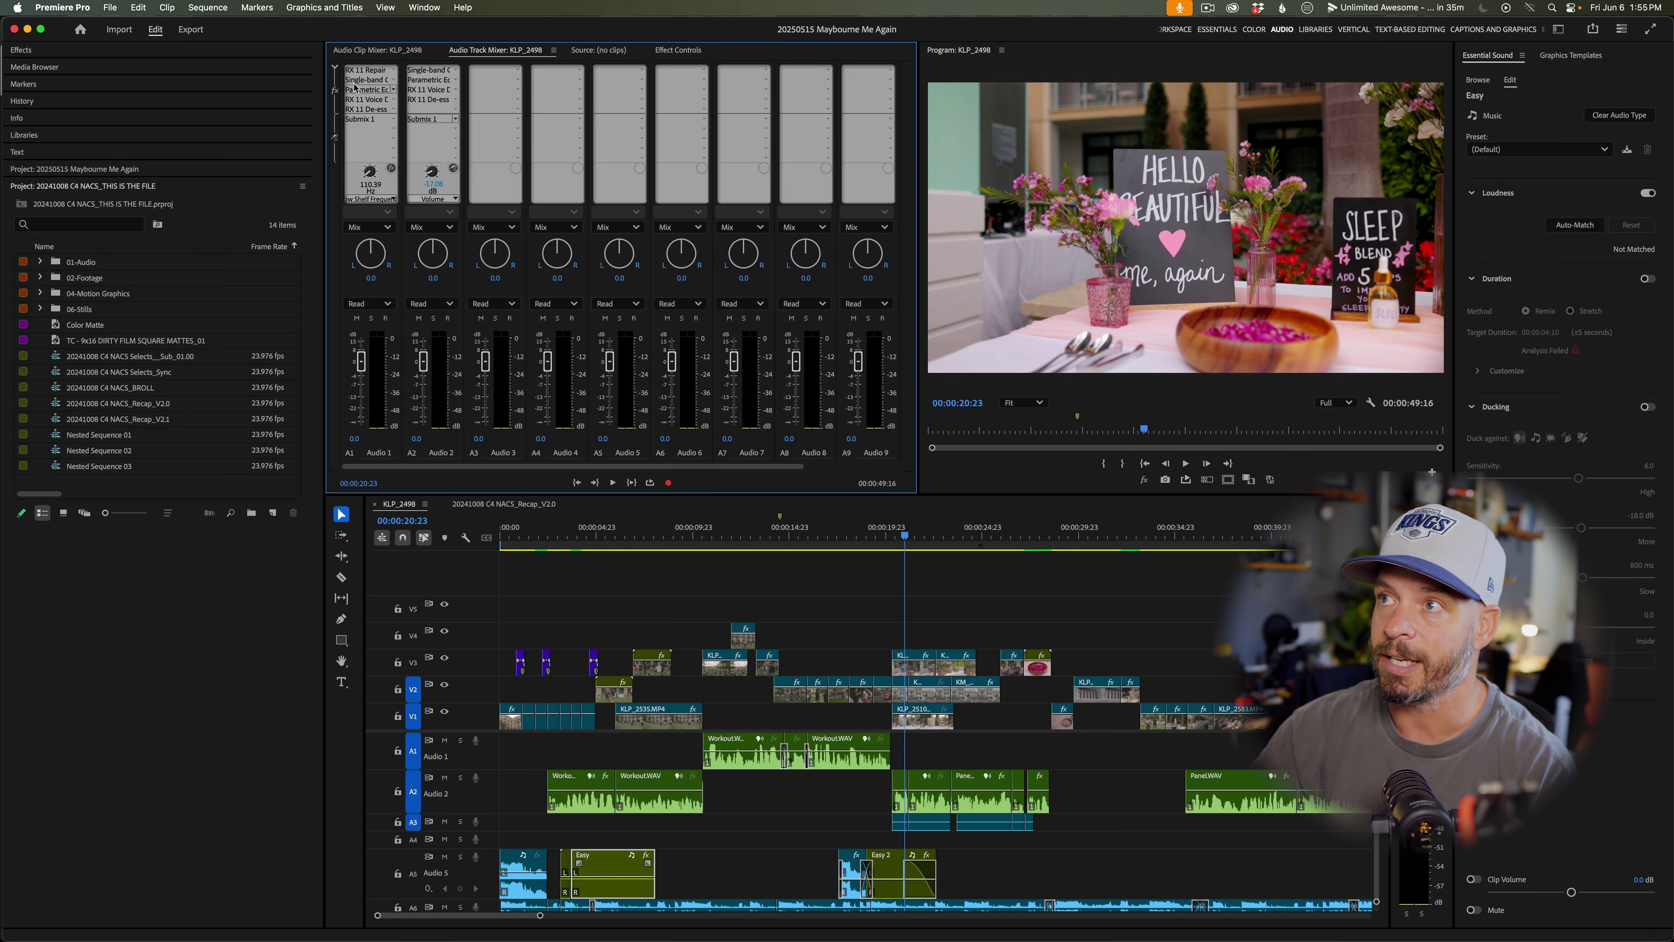
- Deselect clips and cue the playhead to about 00:00:07:08 on the lawn shot
left_click(567, 757)
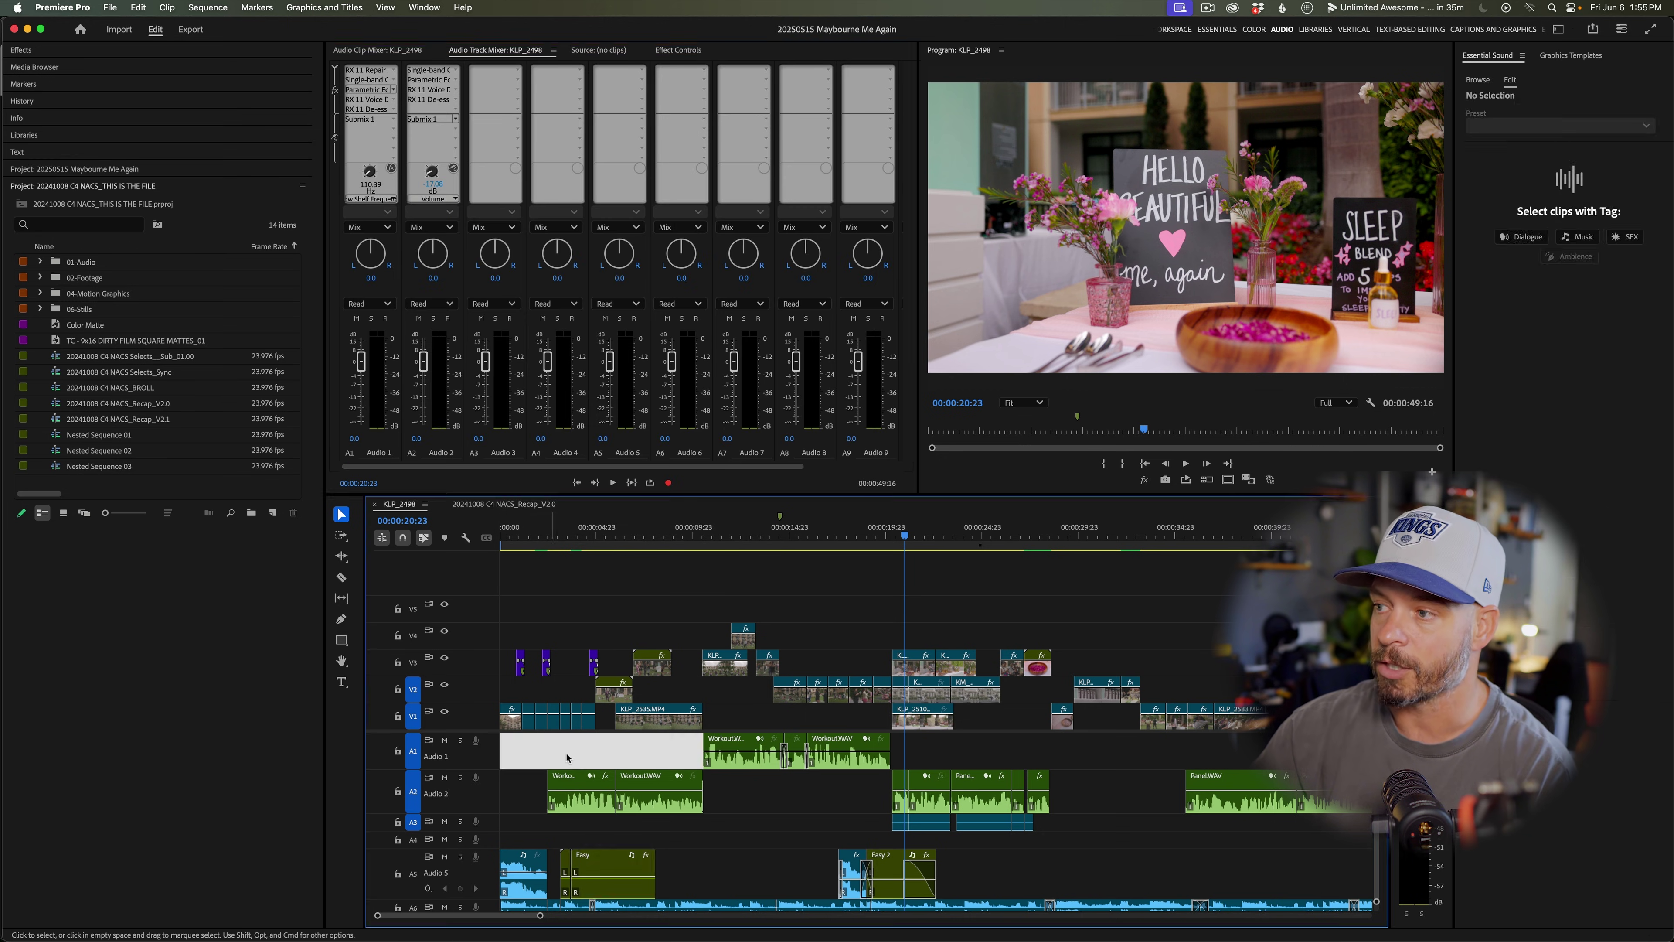
left_click_drag(742, 527, 715, 527)
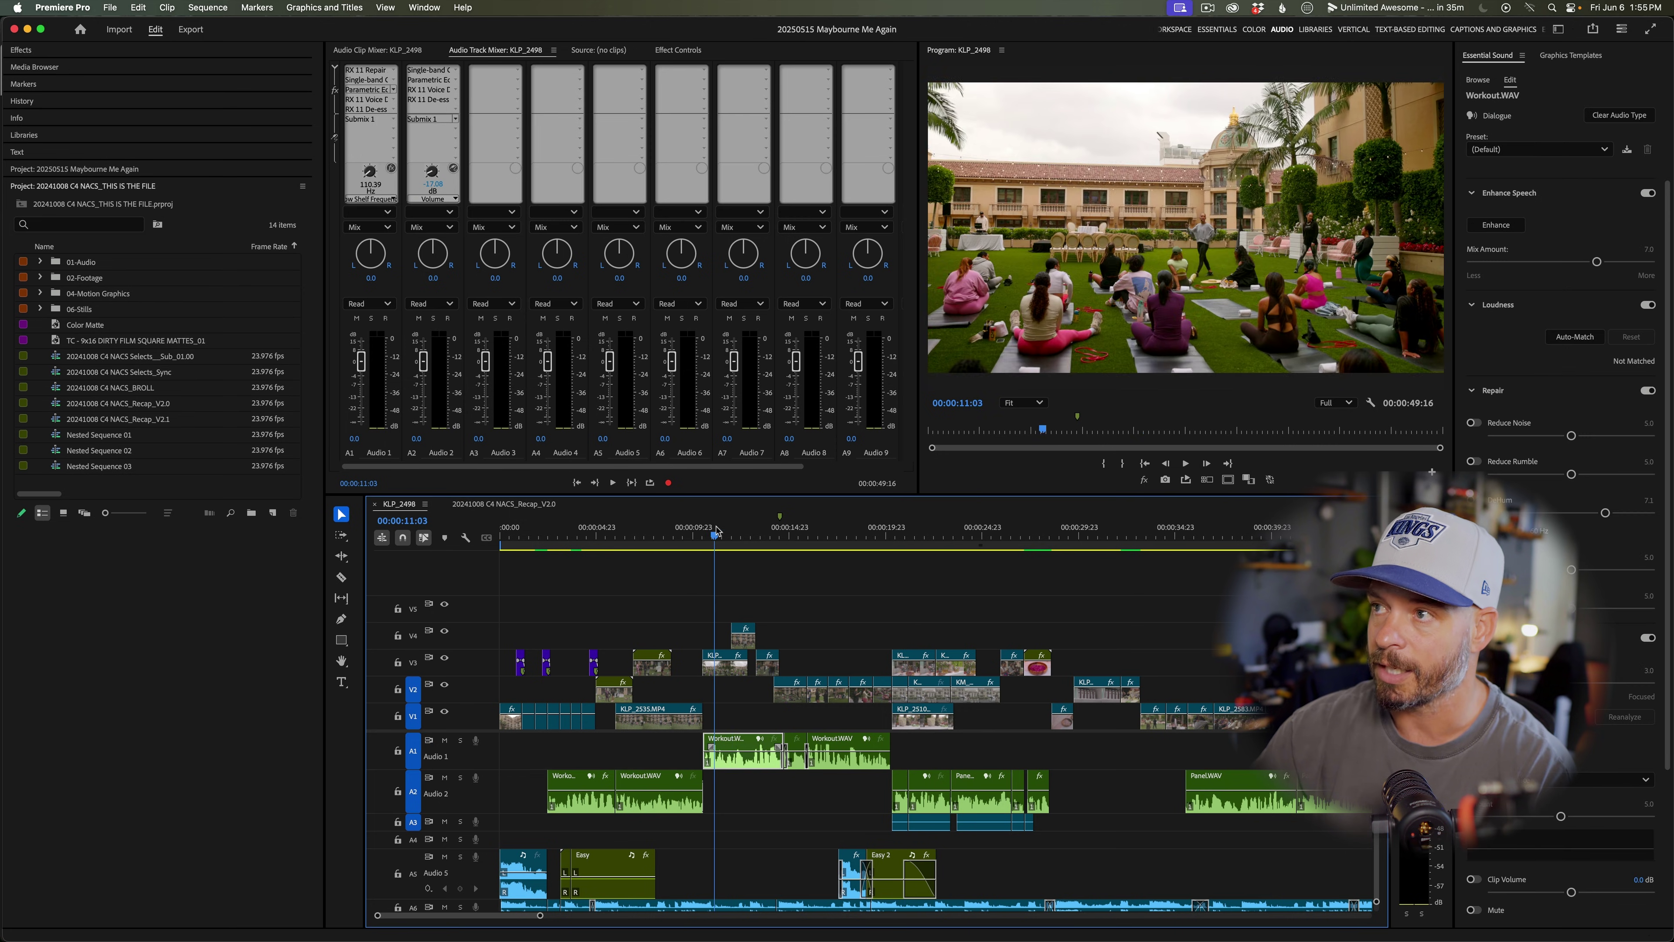
left_click(598, 528)
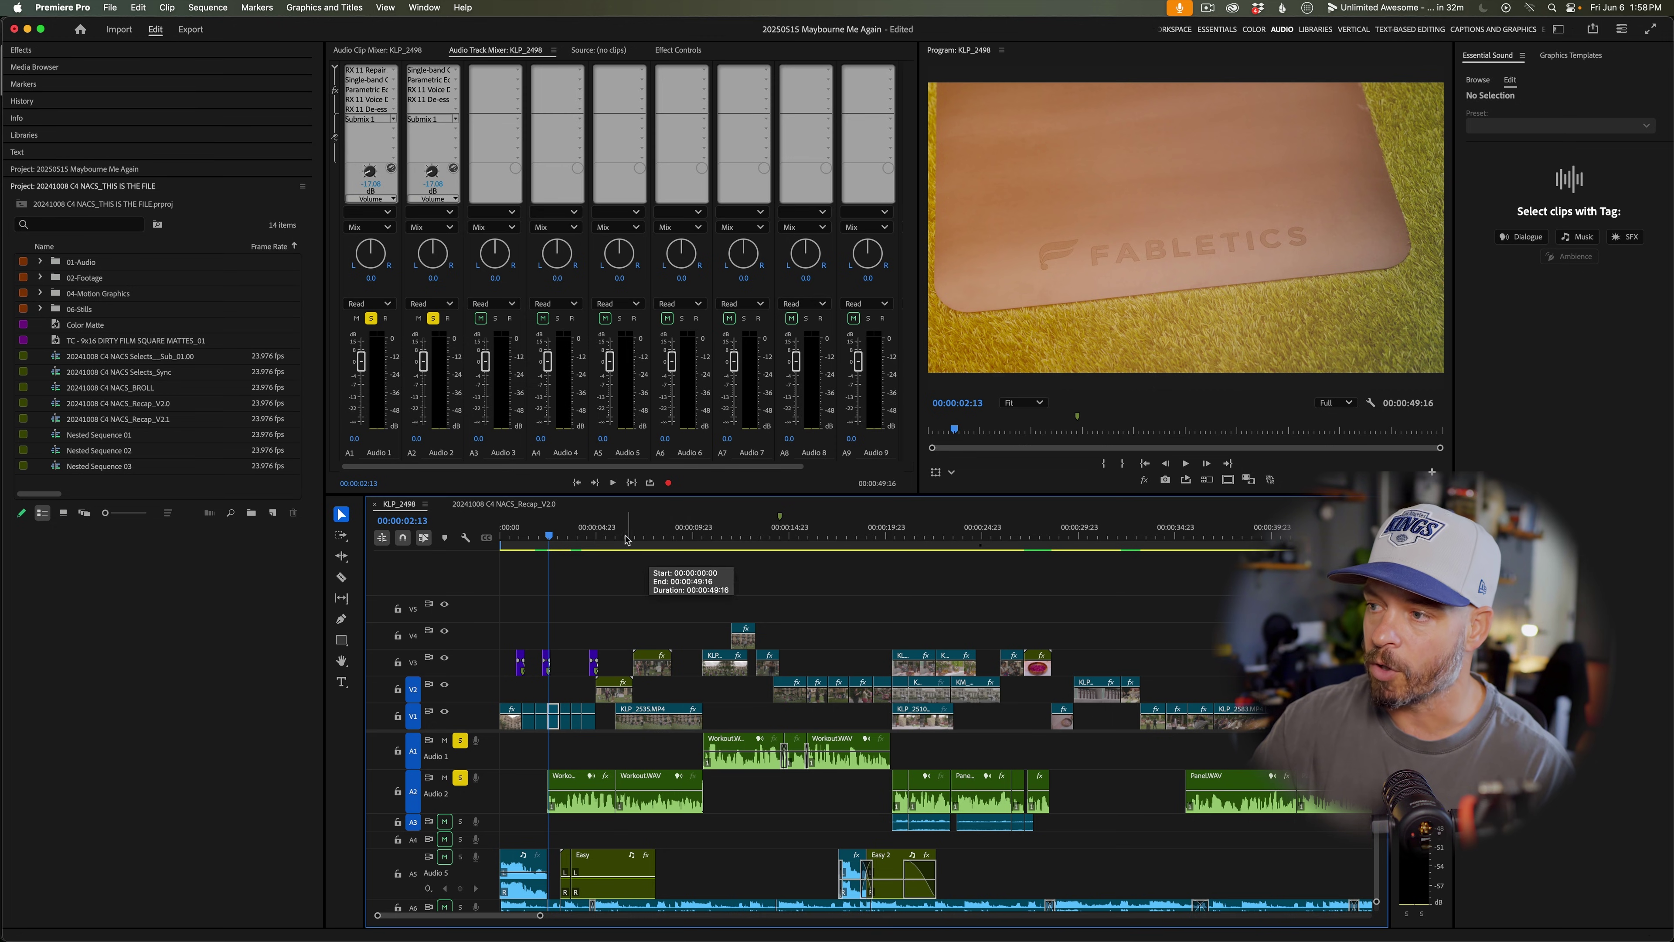
left_click(644, 537)
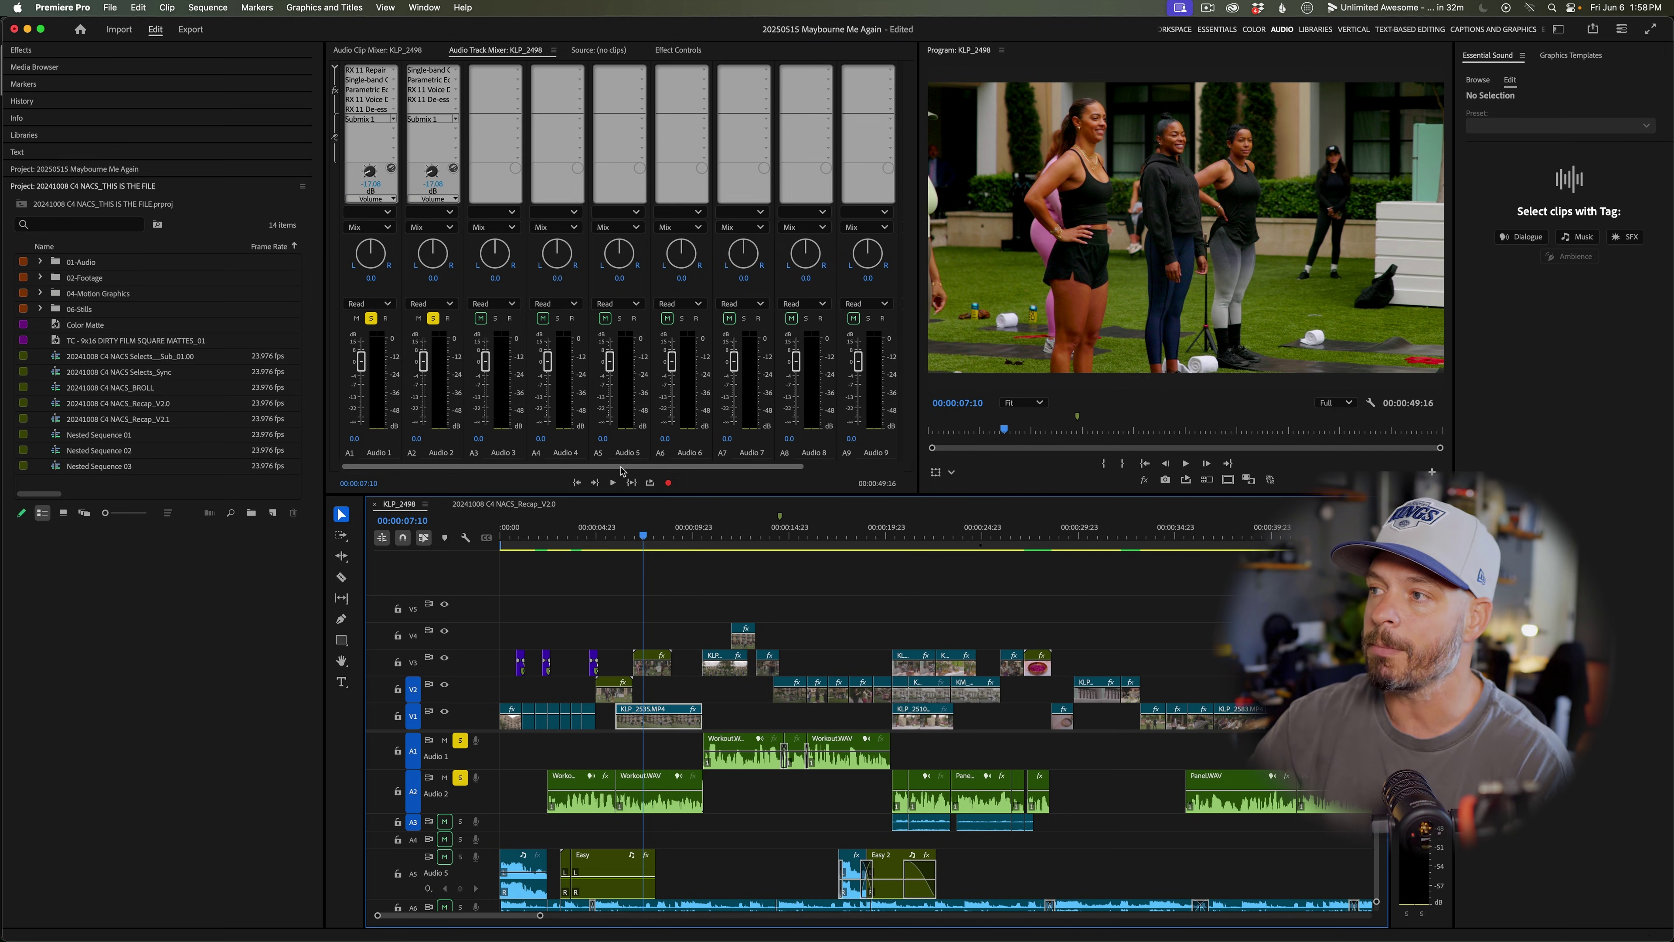
left_click_drag(660, 468, 758, 469)
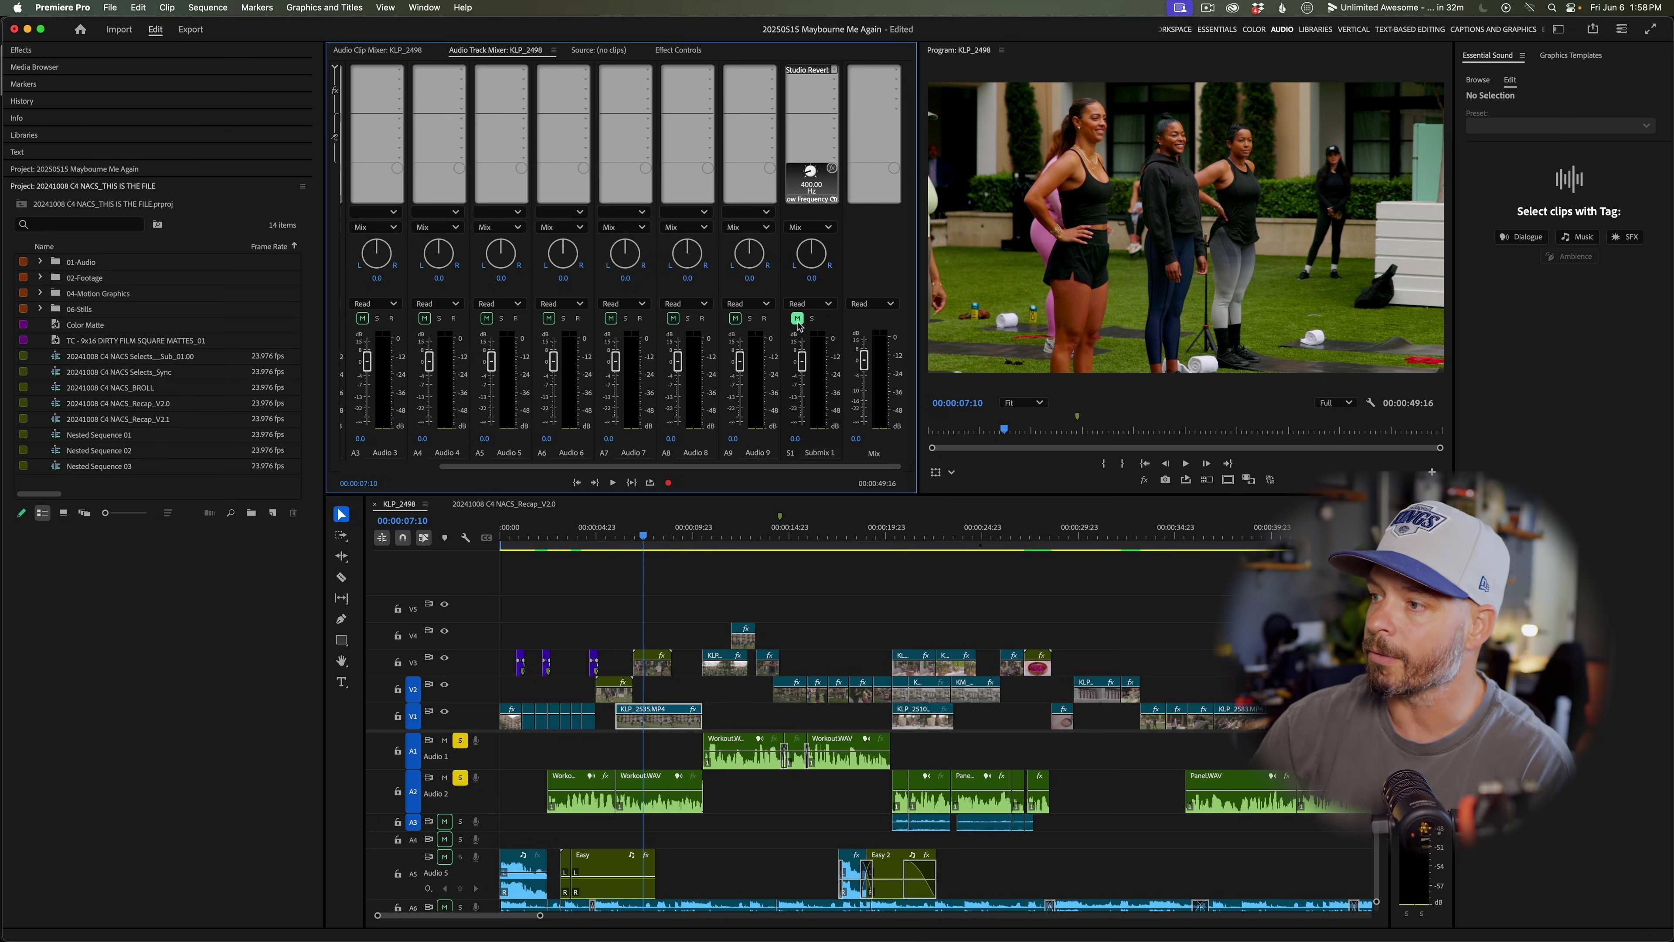
- Play the dialogue section starting near 20 seconds
left_click(892, 544)
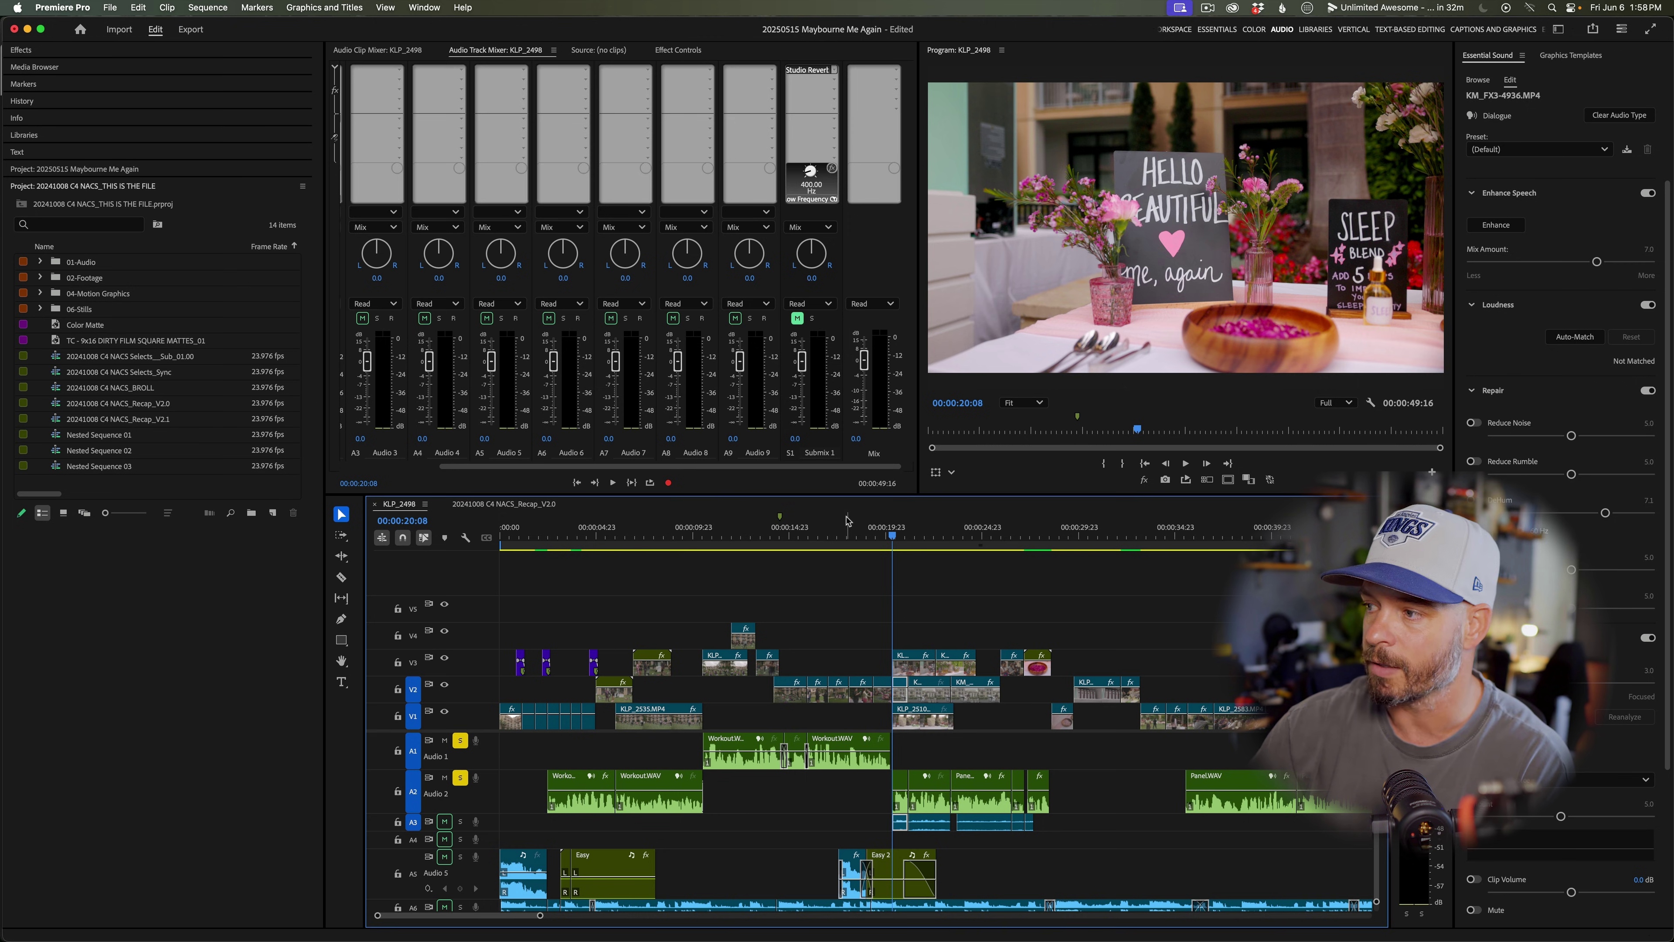
key("space")
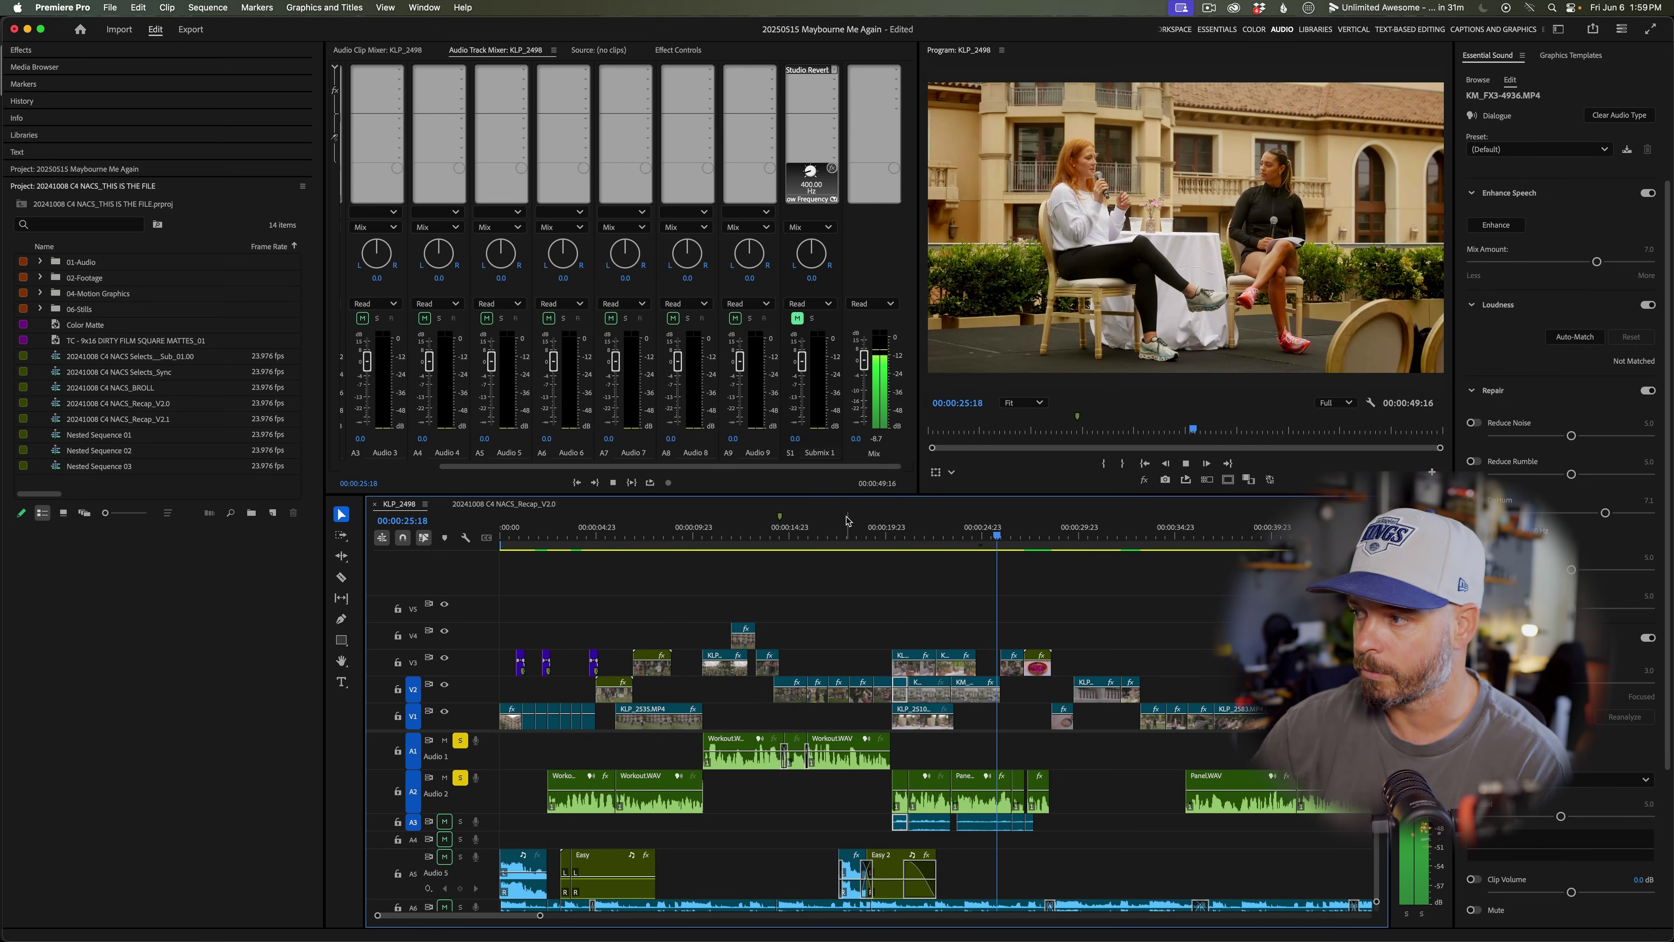
key("space")
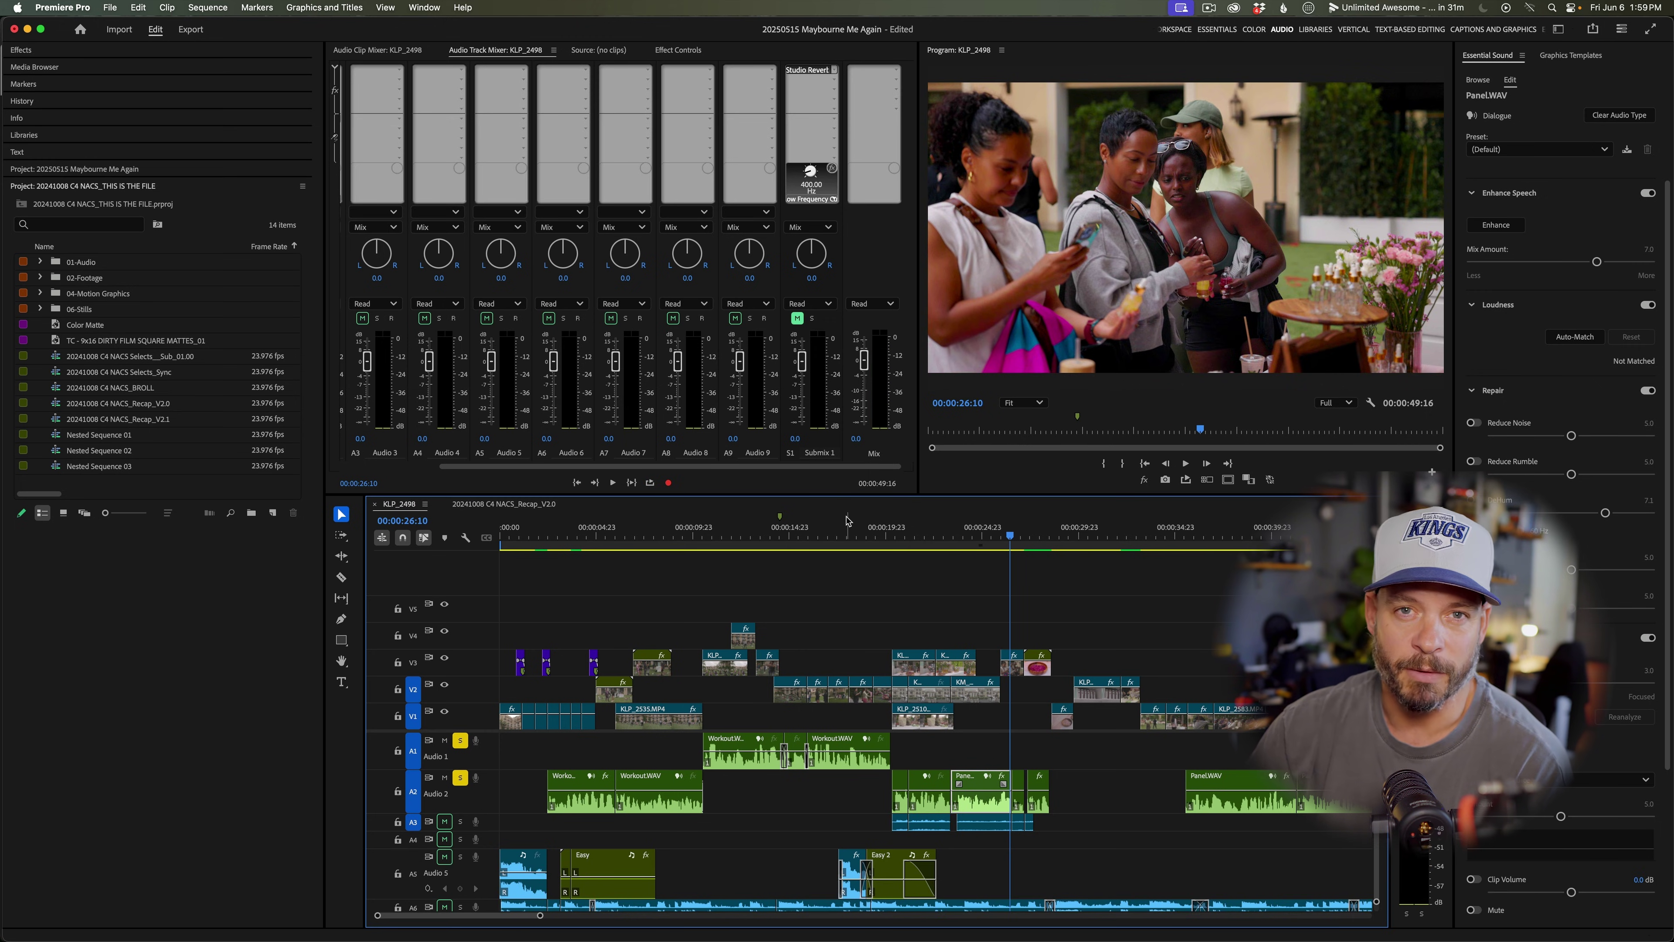
- Unmute Submix 1 and replay the dialogue from 00:00:20:08 with the Studio Reverb audible
left_click(797, 318)
left_click(889, 532)
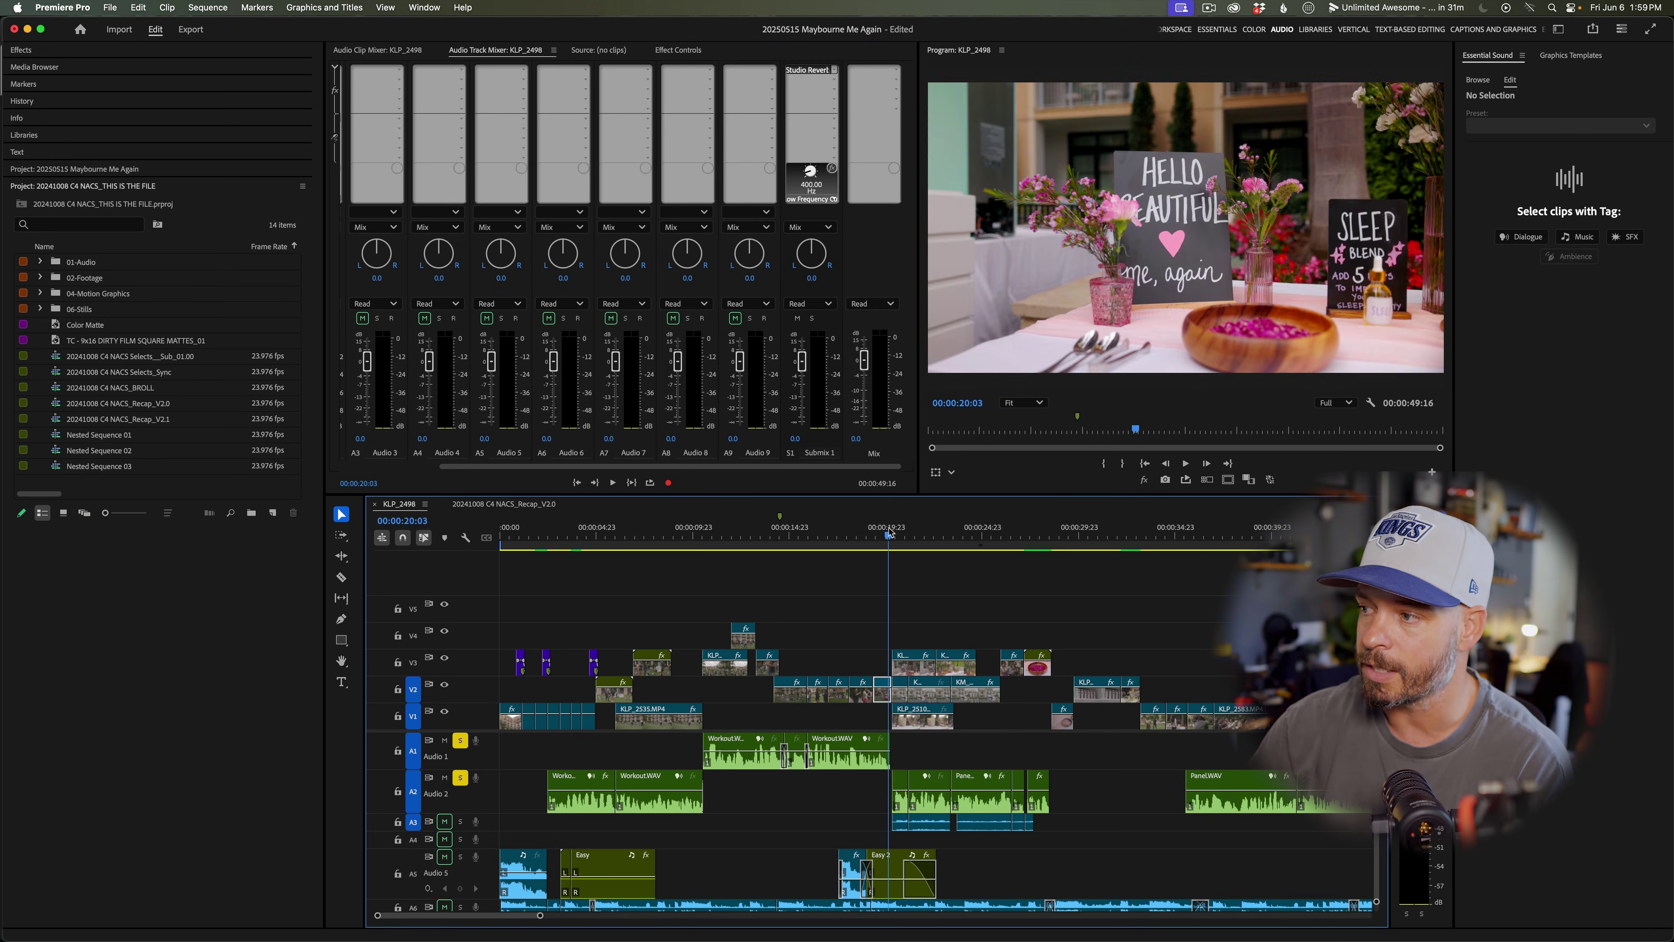
left_click(893, 534)
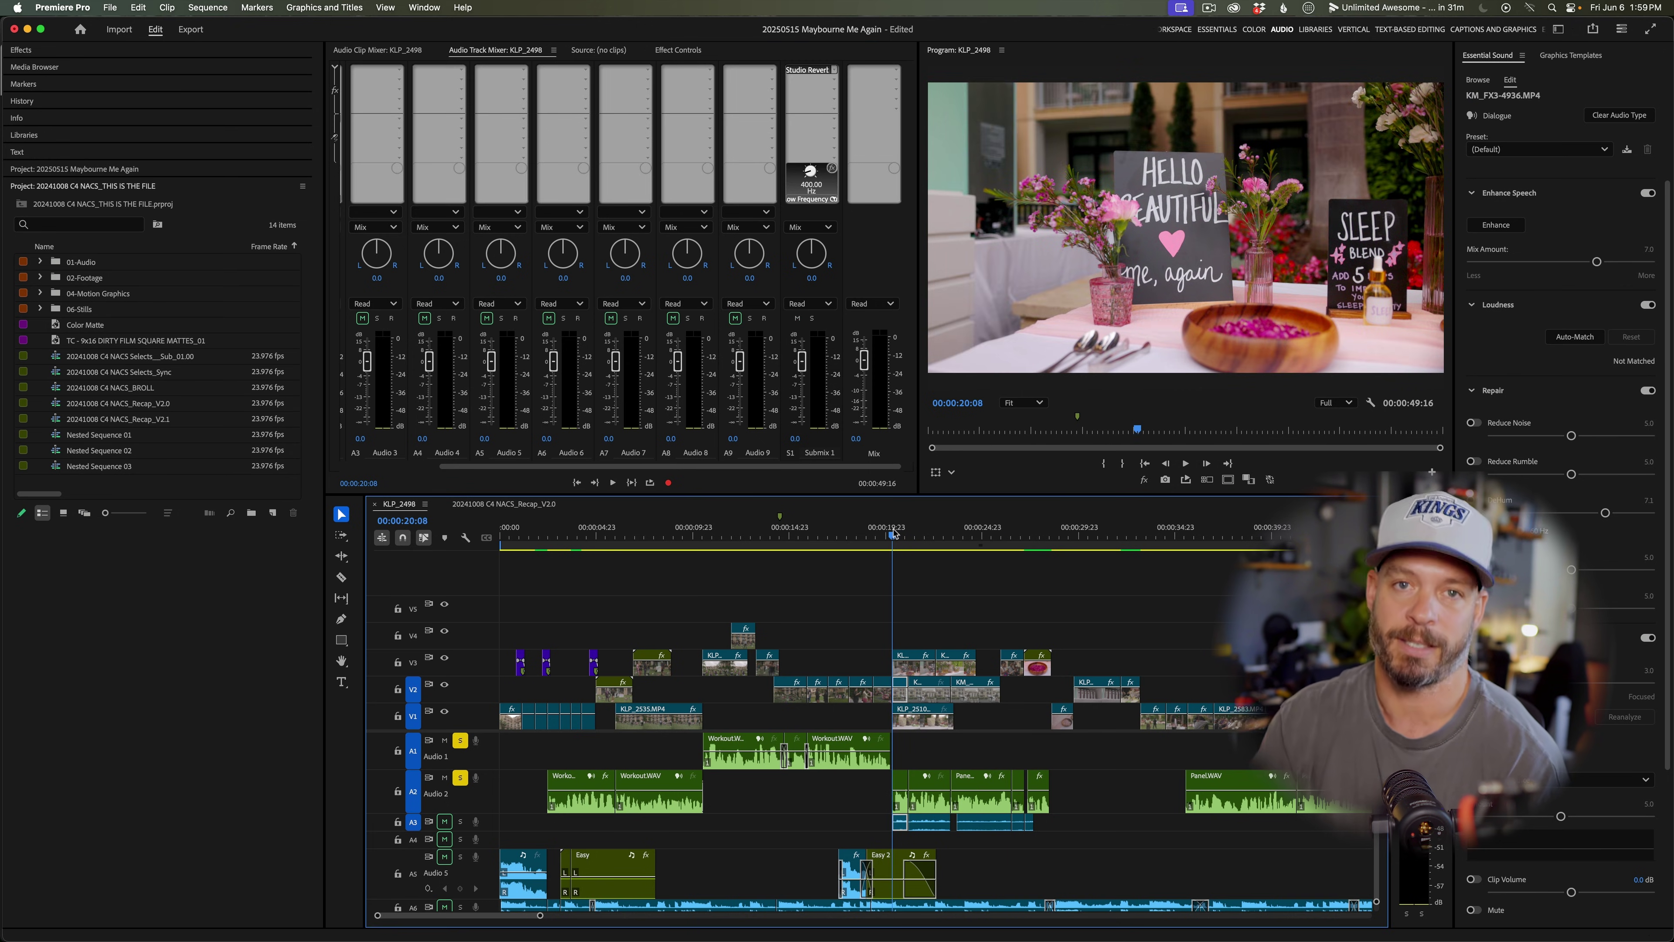
key("space")
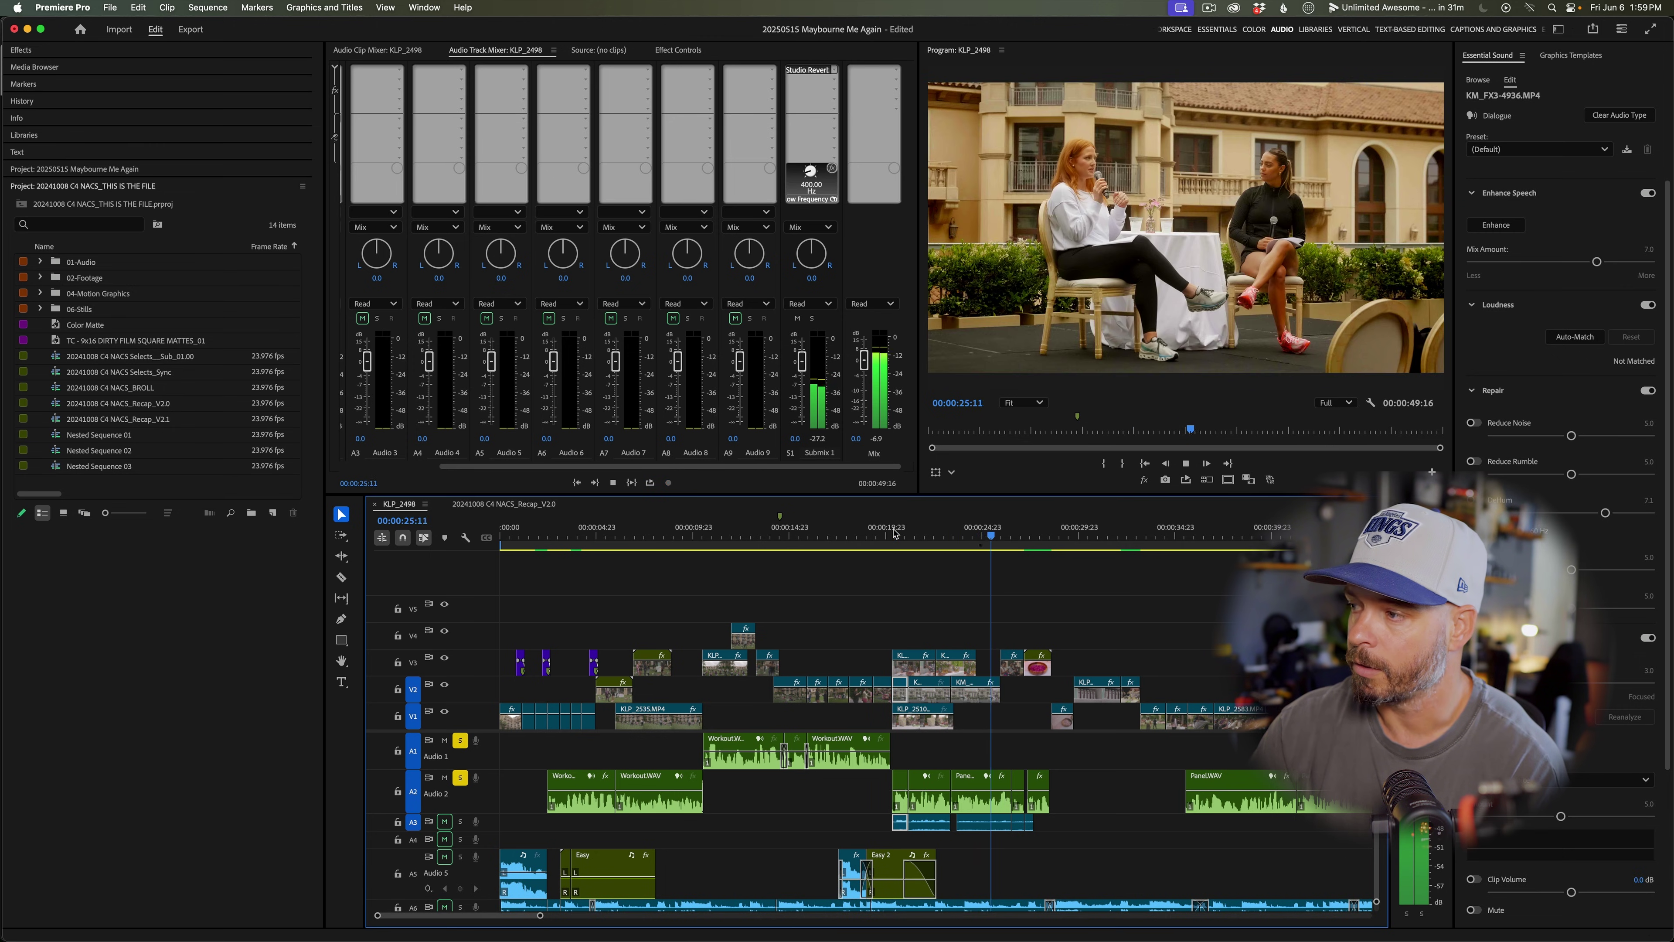
key("space")
double_click(833, 73)
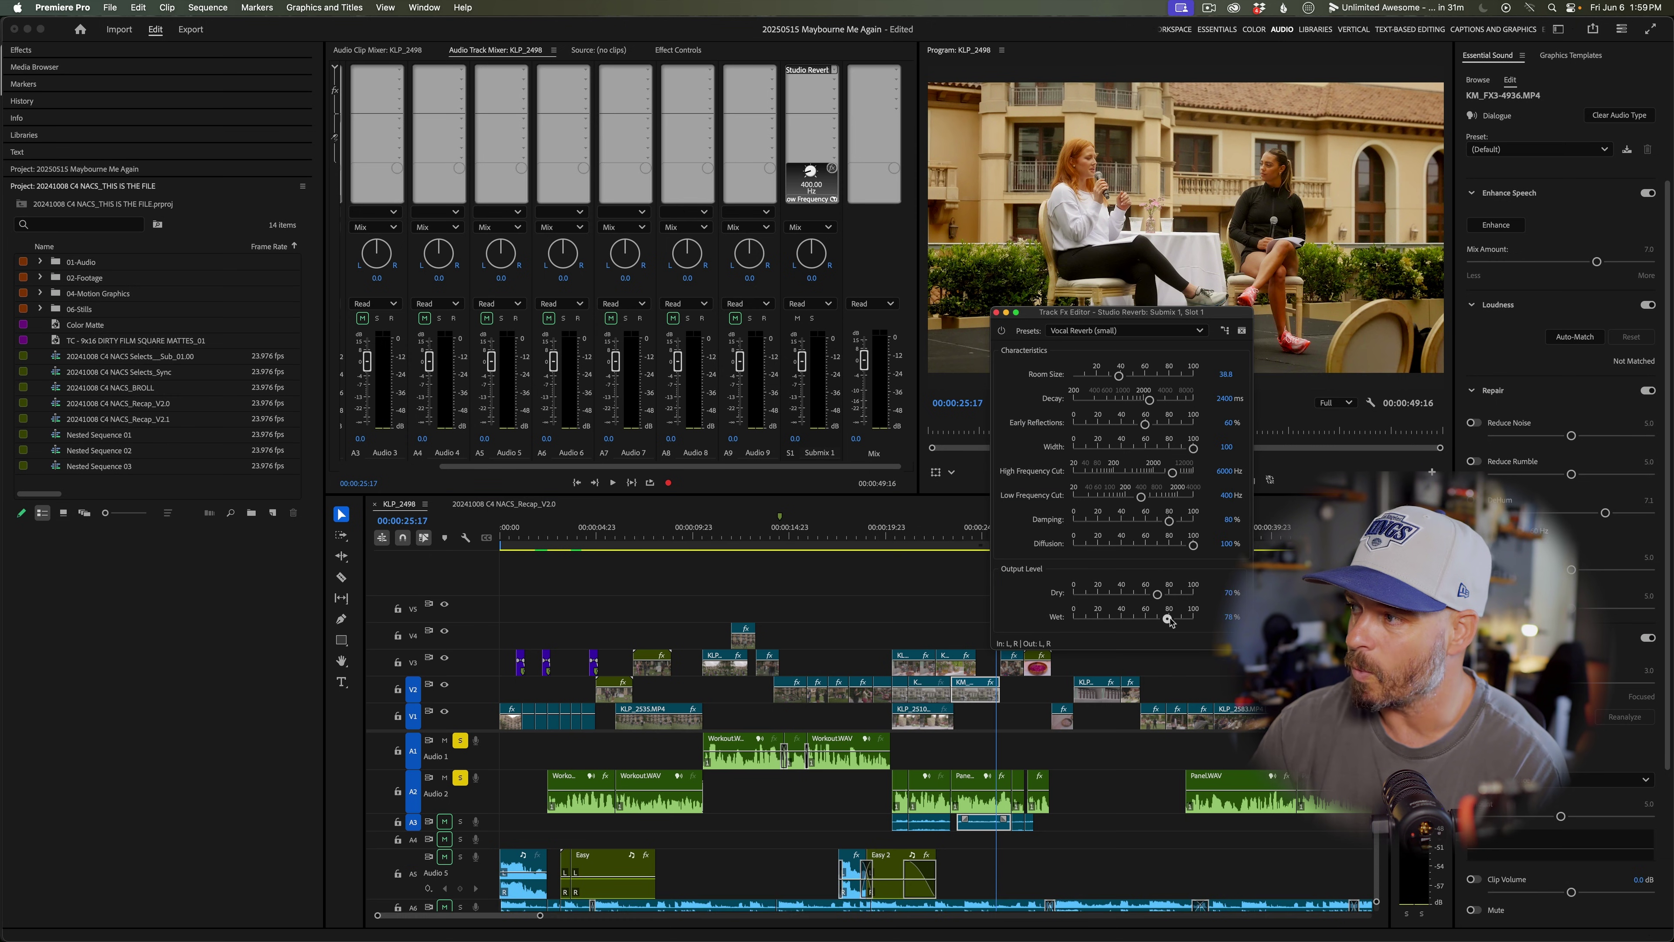
- Play the dialogue from 00:00:20:08, then from about 17 seconds with Workout.WAV selected
left_click(893, 535)
key("space")
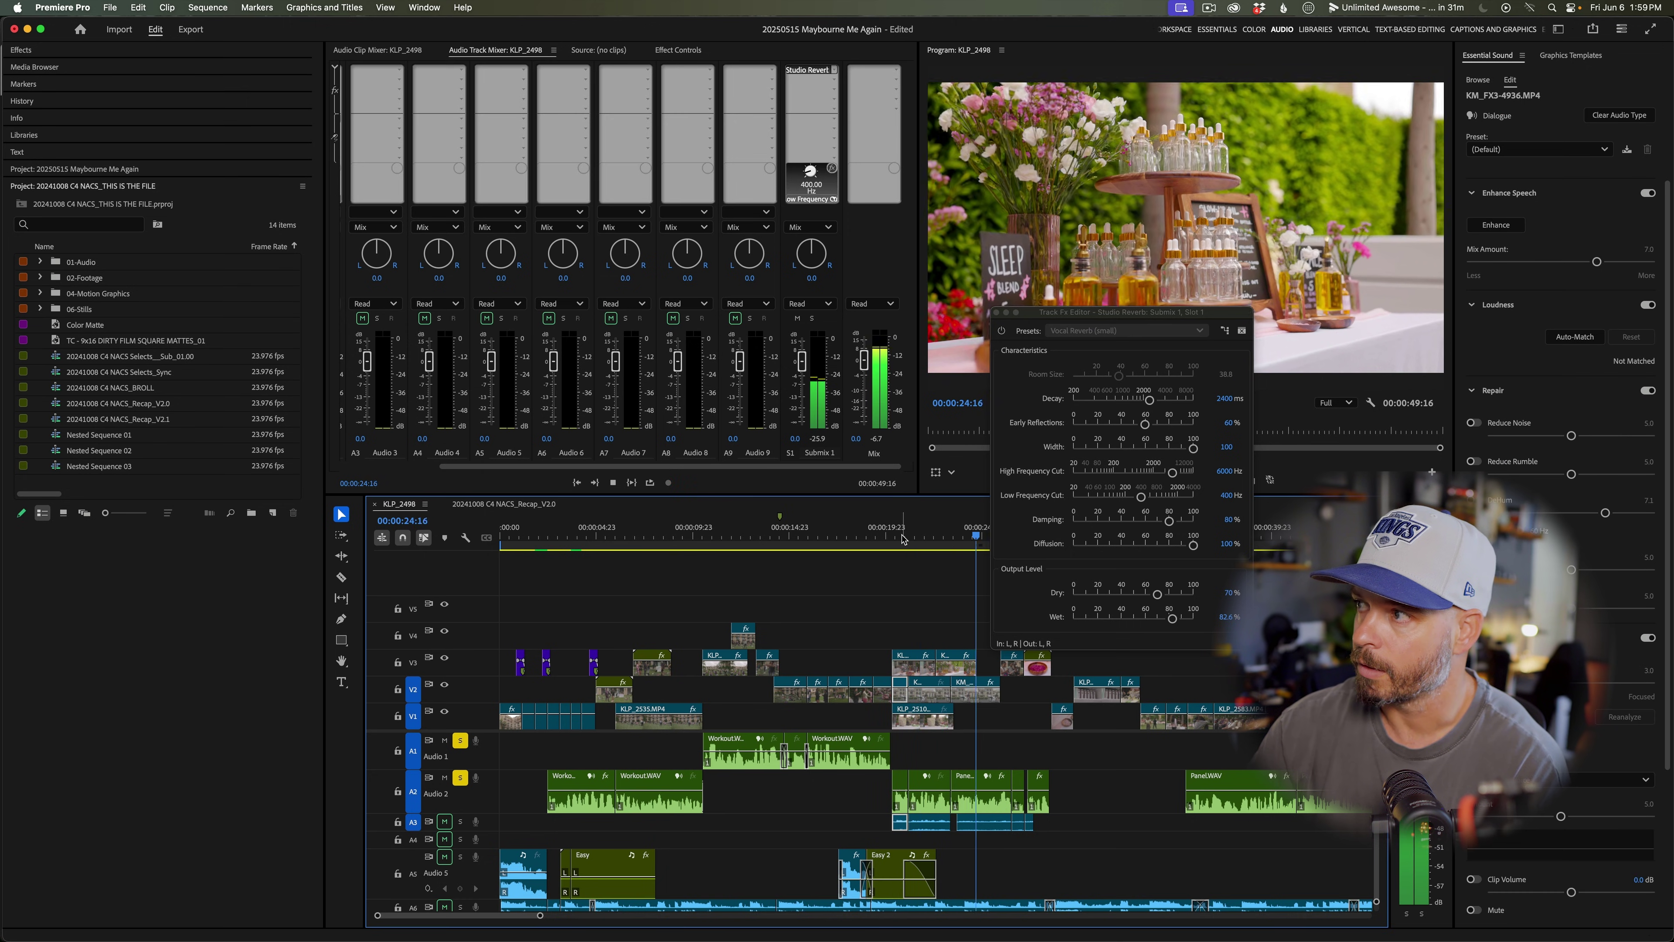
key("space")
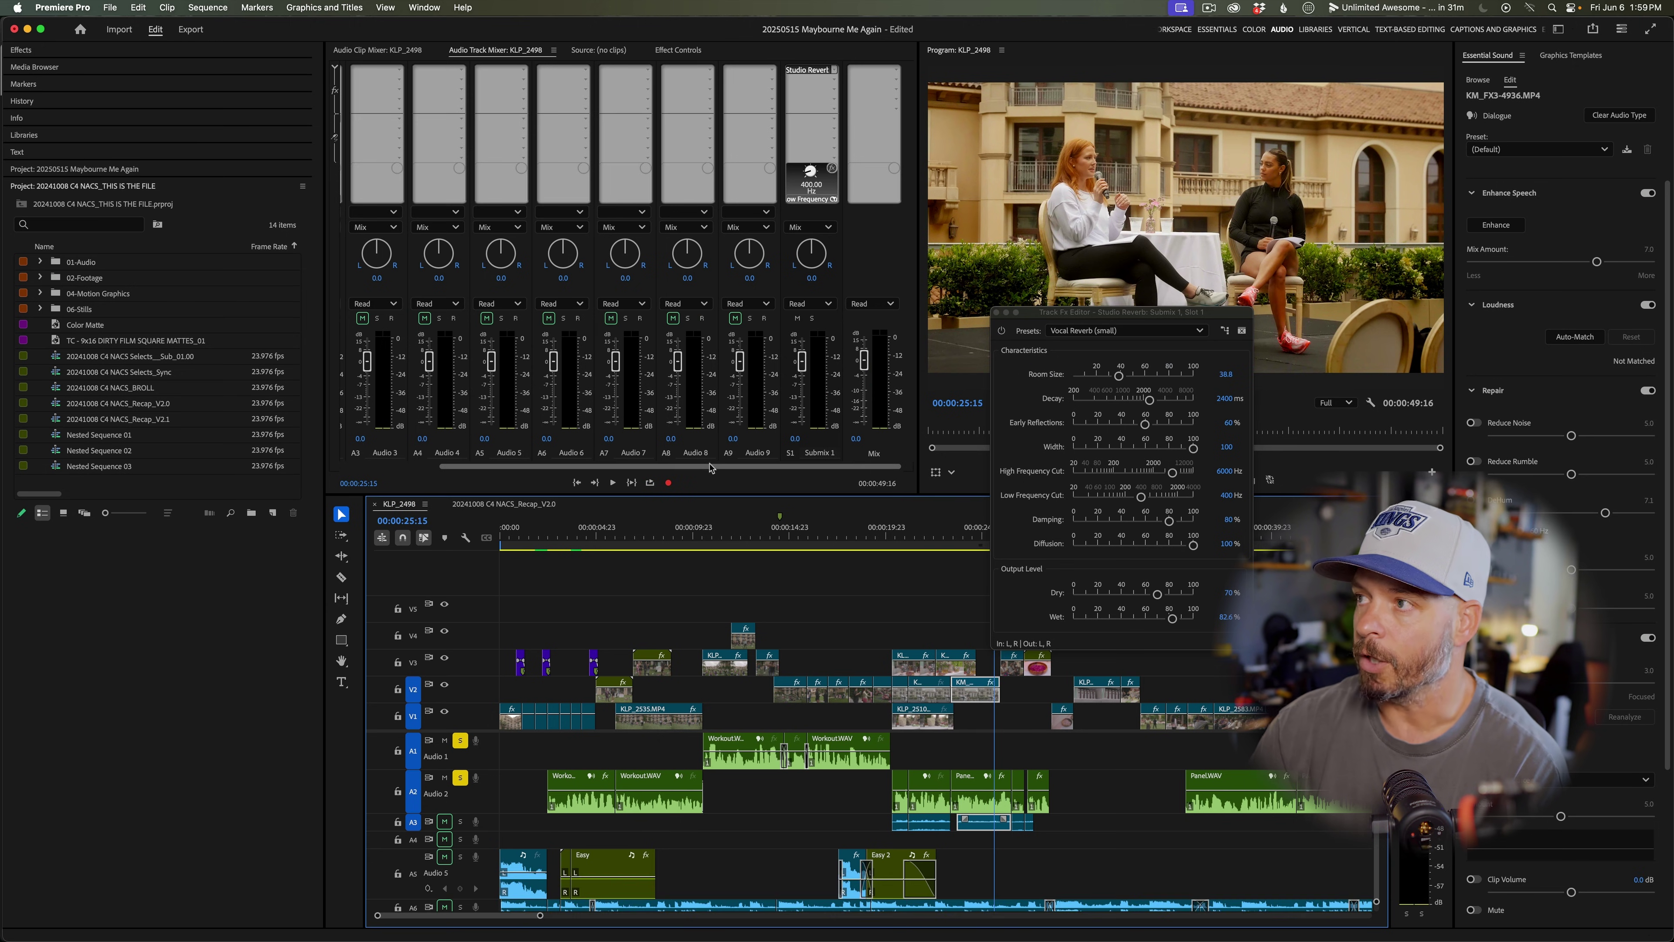
left_click(838, 531)
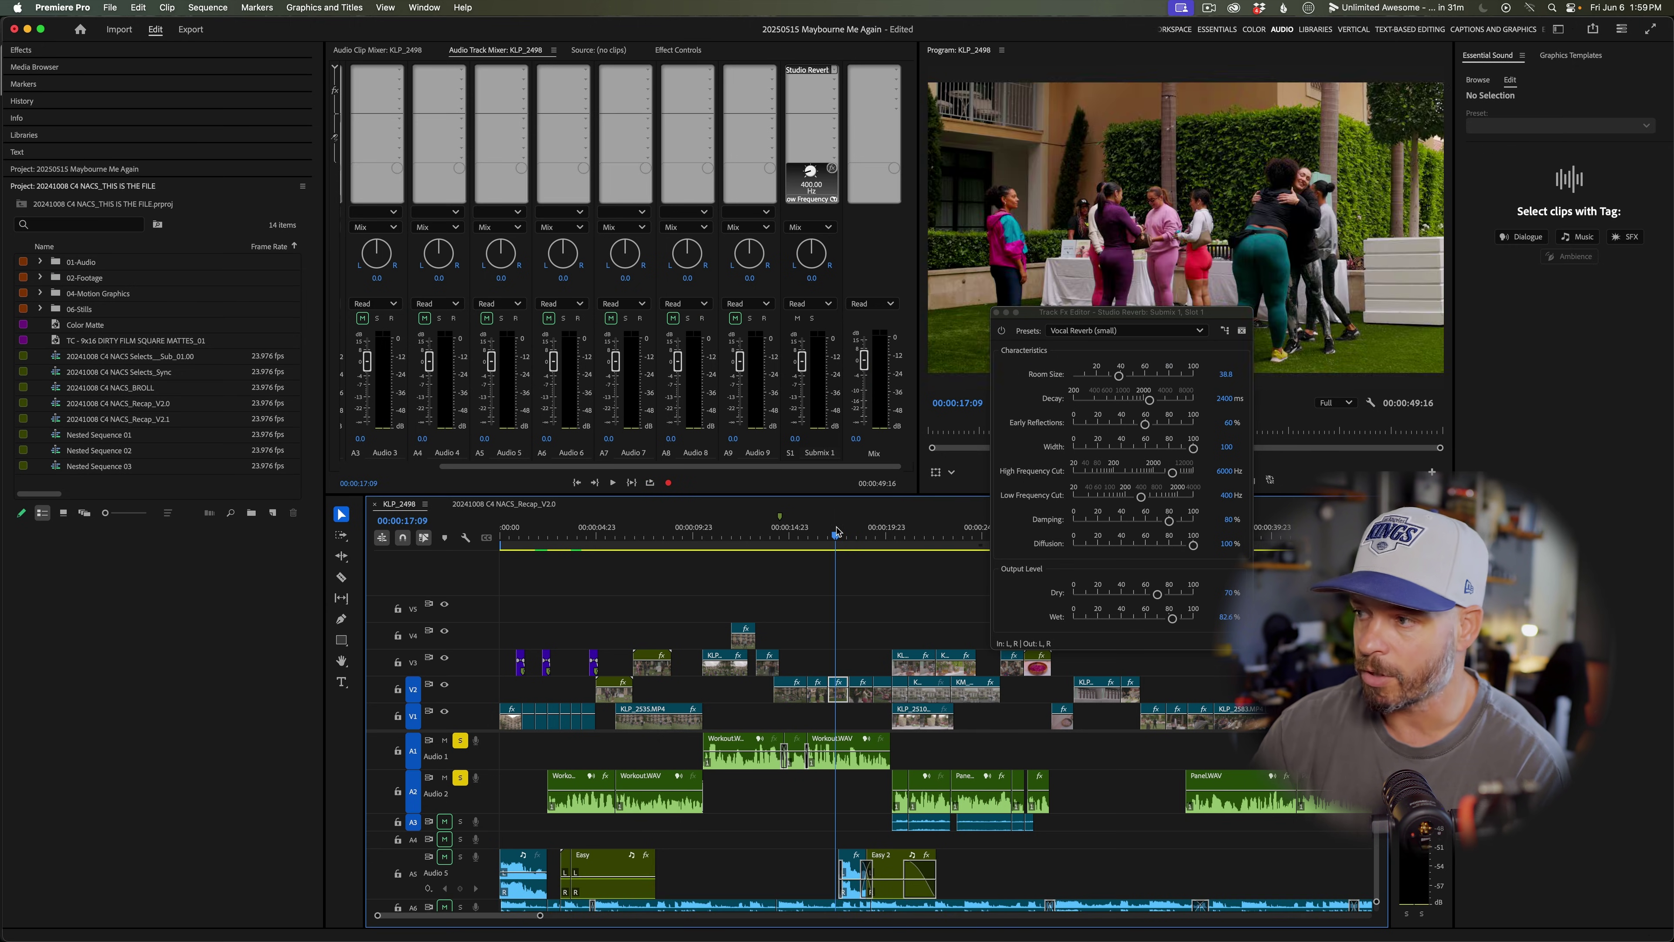
left_click(871, 770)
key("space")
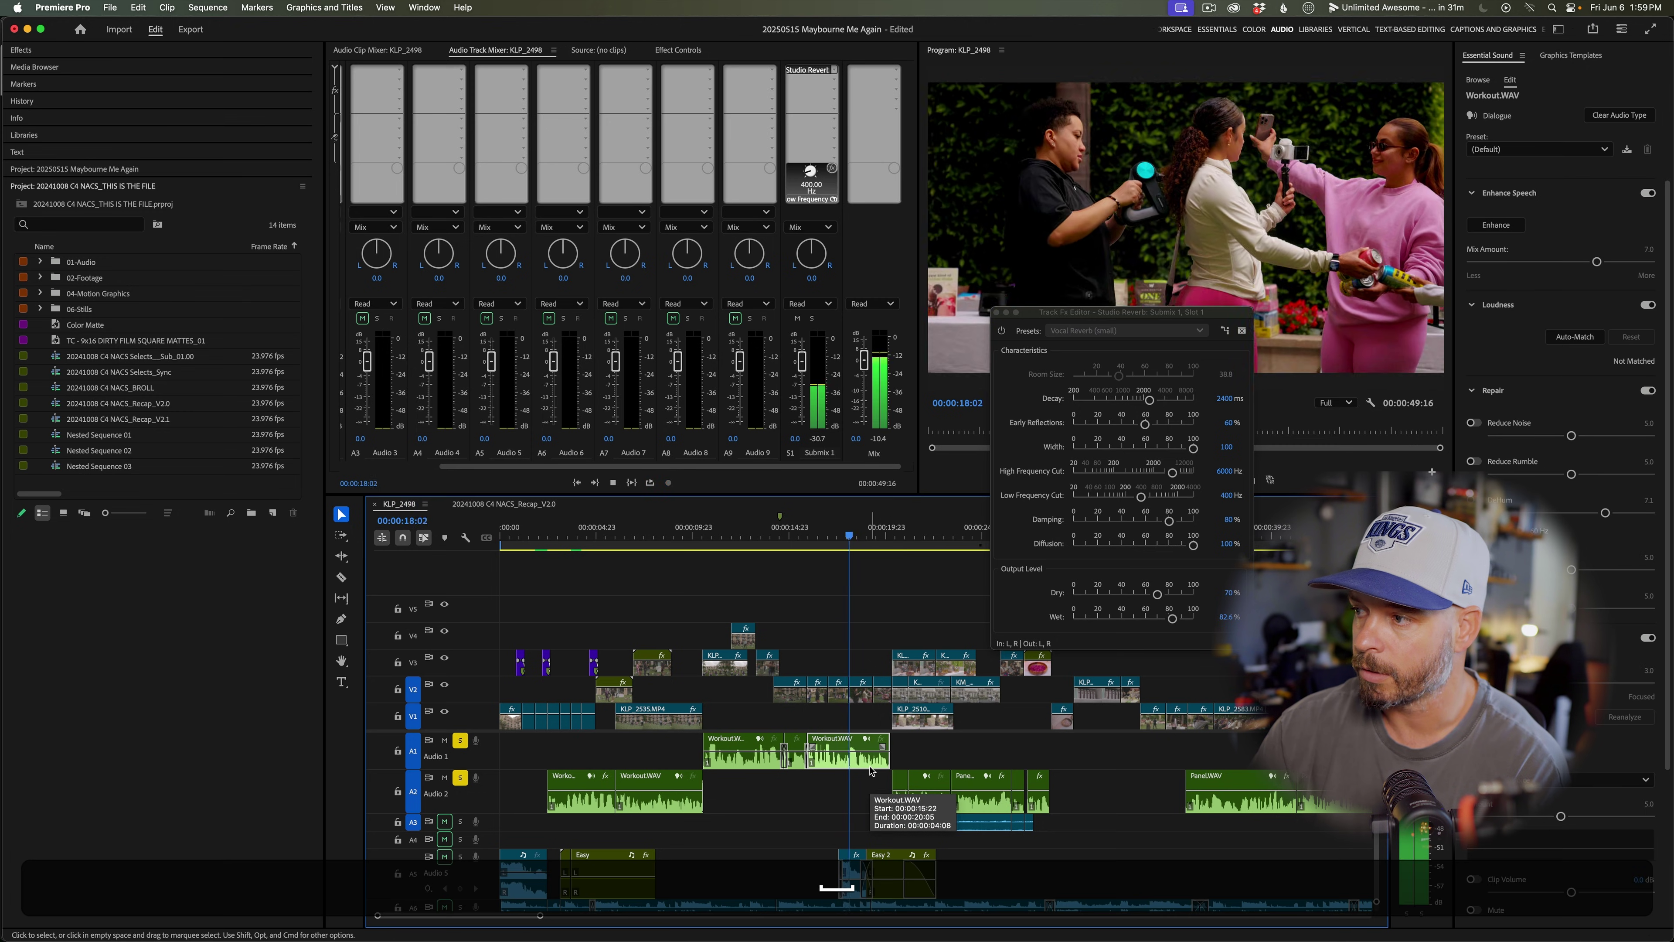
- Set the Studio Reverb to Wet 100% and Decay 3184.6 ms, comparing with Submix 1 muted and unmuted
left_click_drag(1173, 620, 1193, 618)
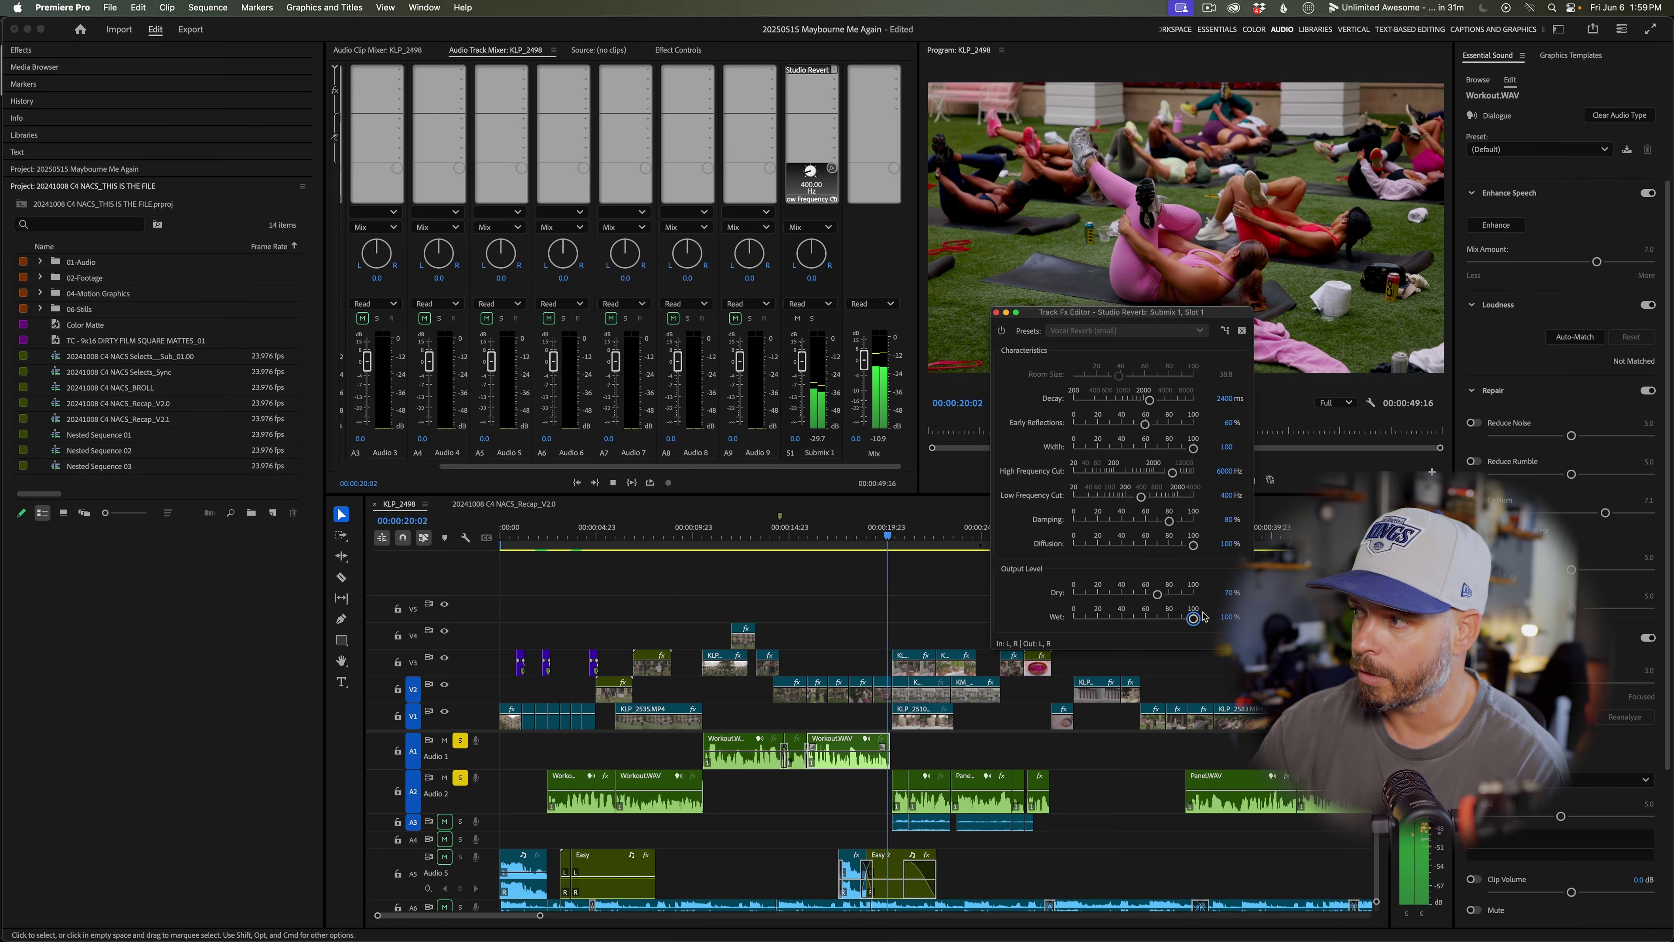
key("space")
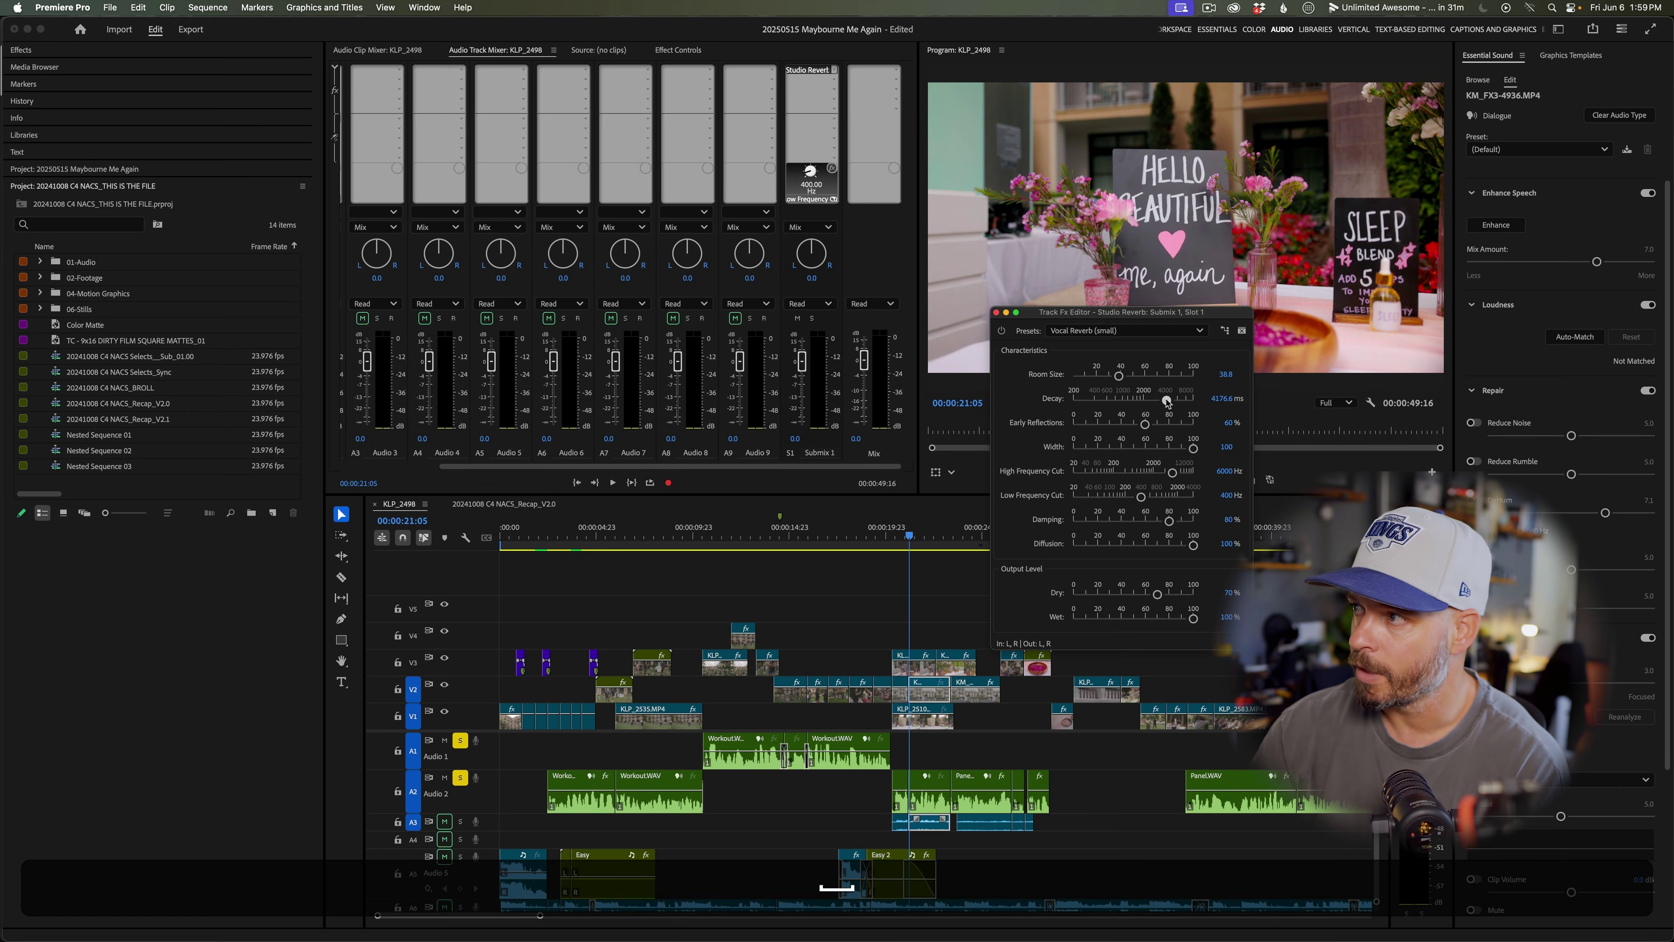
left_click_drag(1166, 400, 1158, 399)
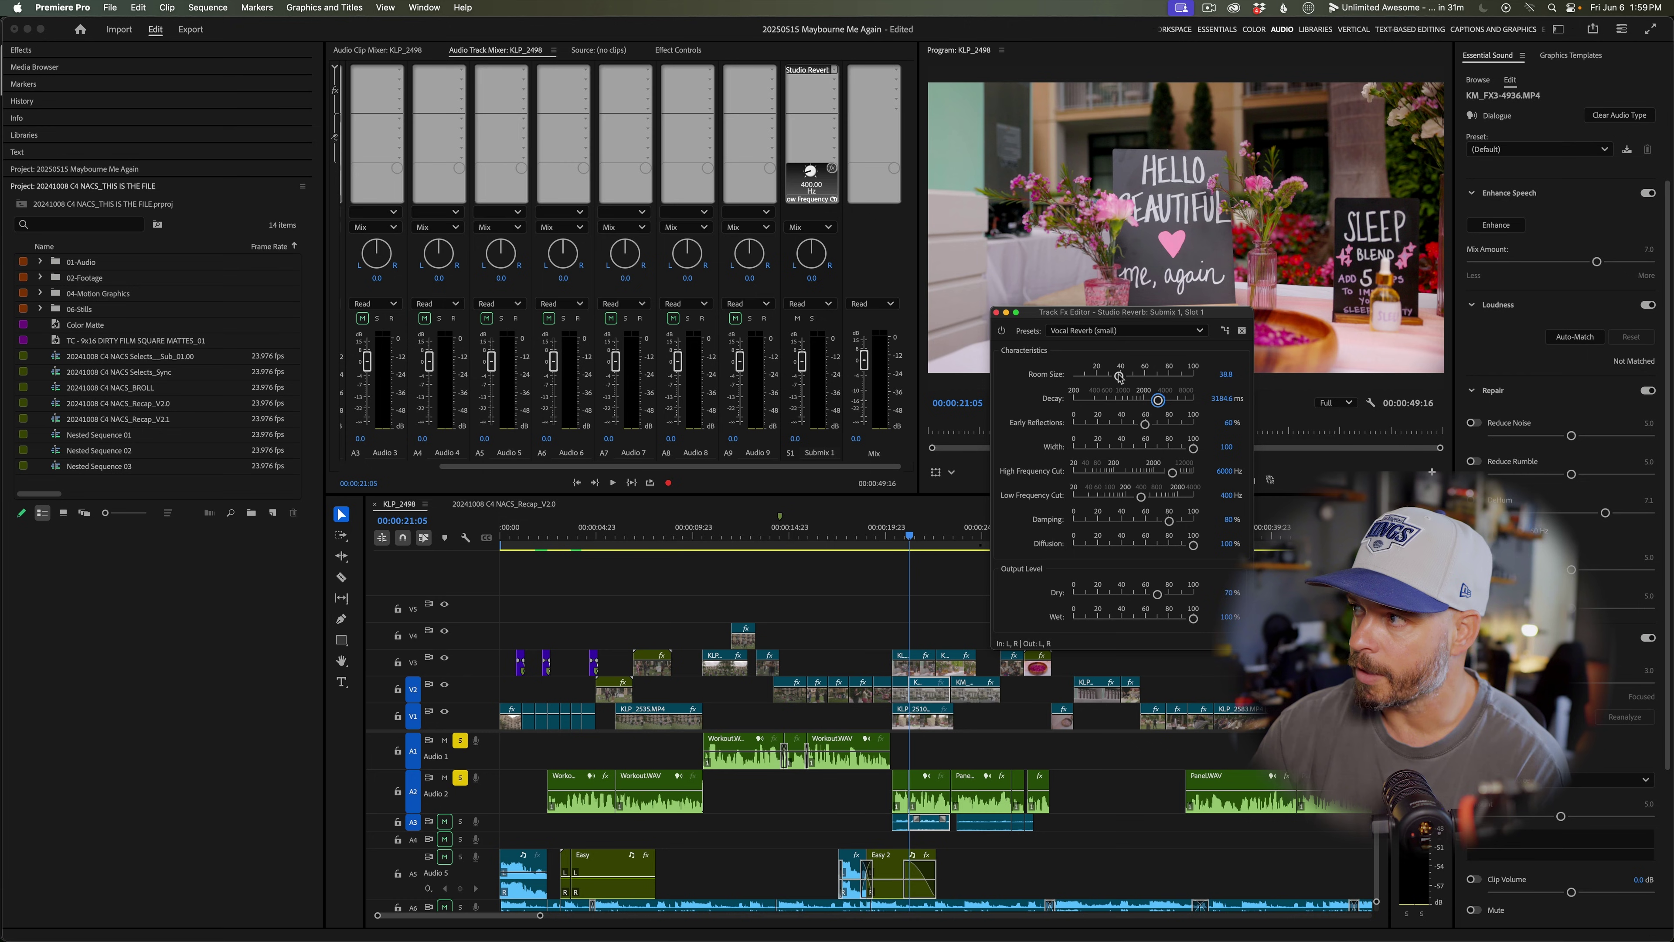
left_click(654, 532)
key("space")
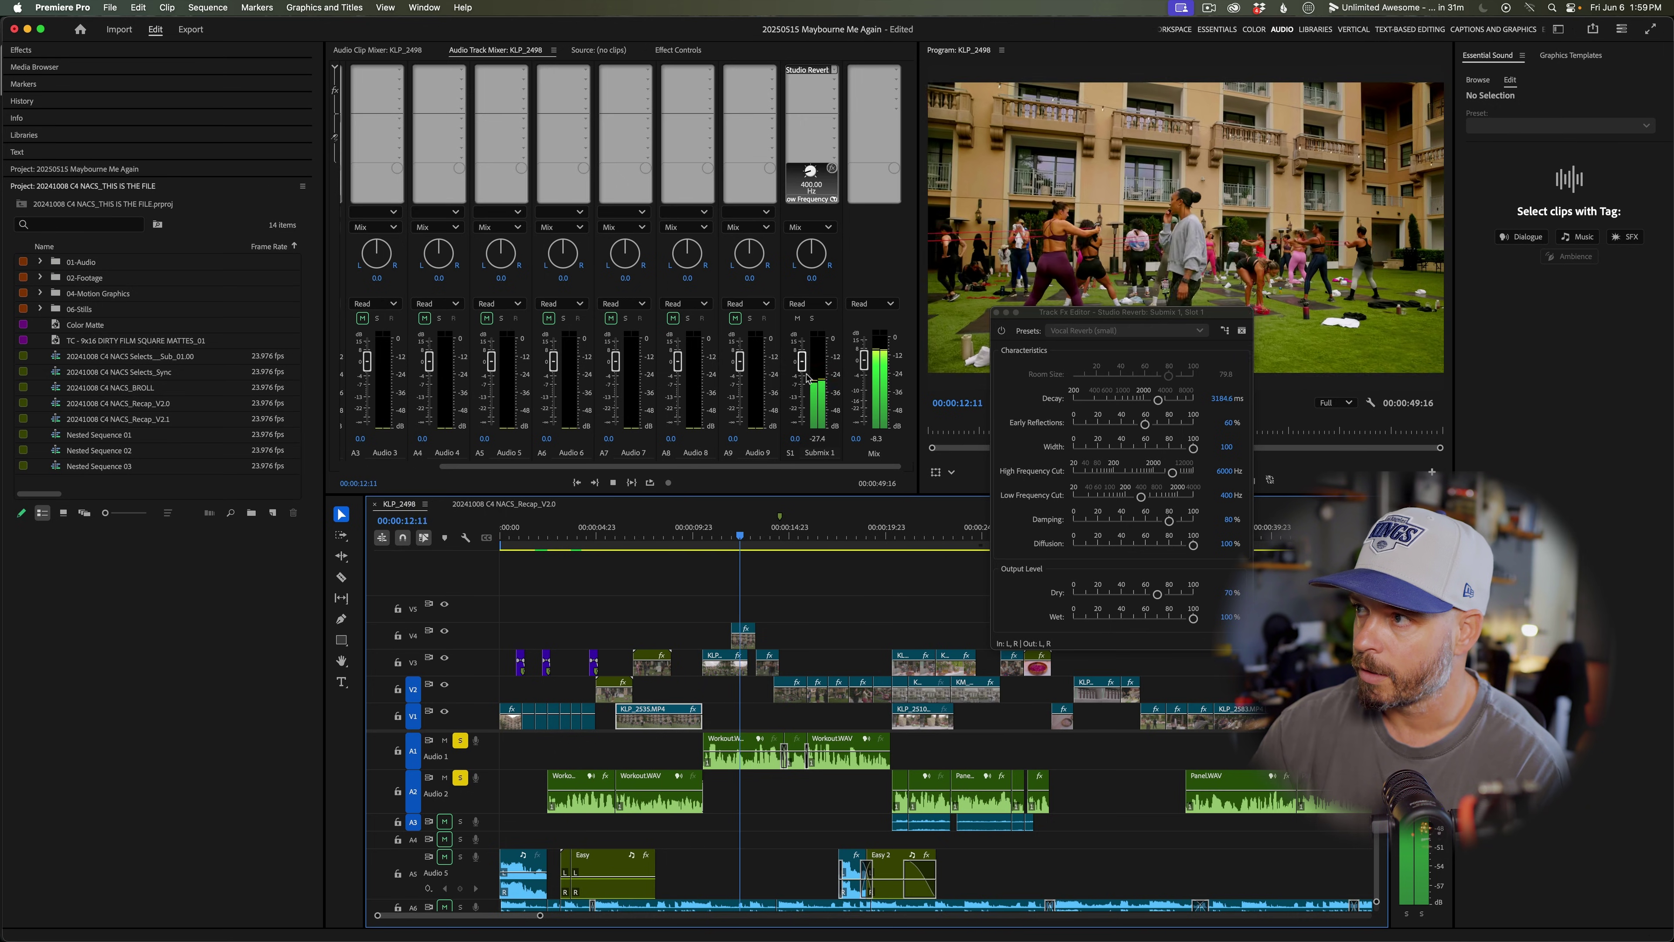
left_click(798, 319)
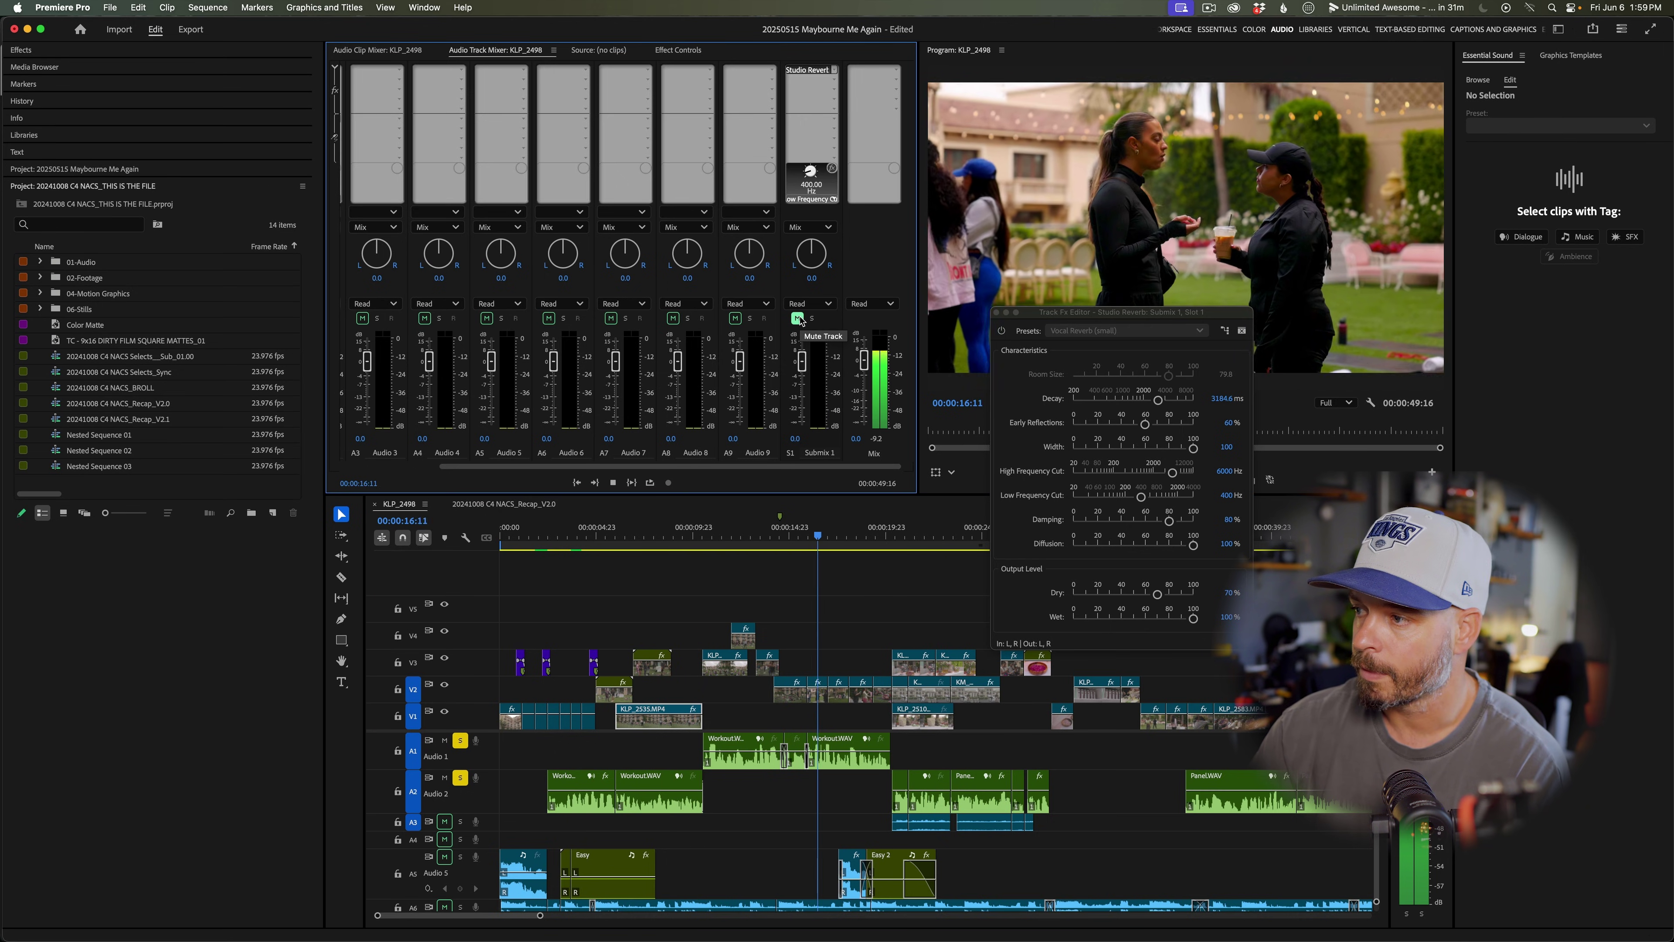
left_click(798, 319)
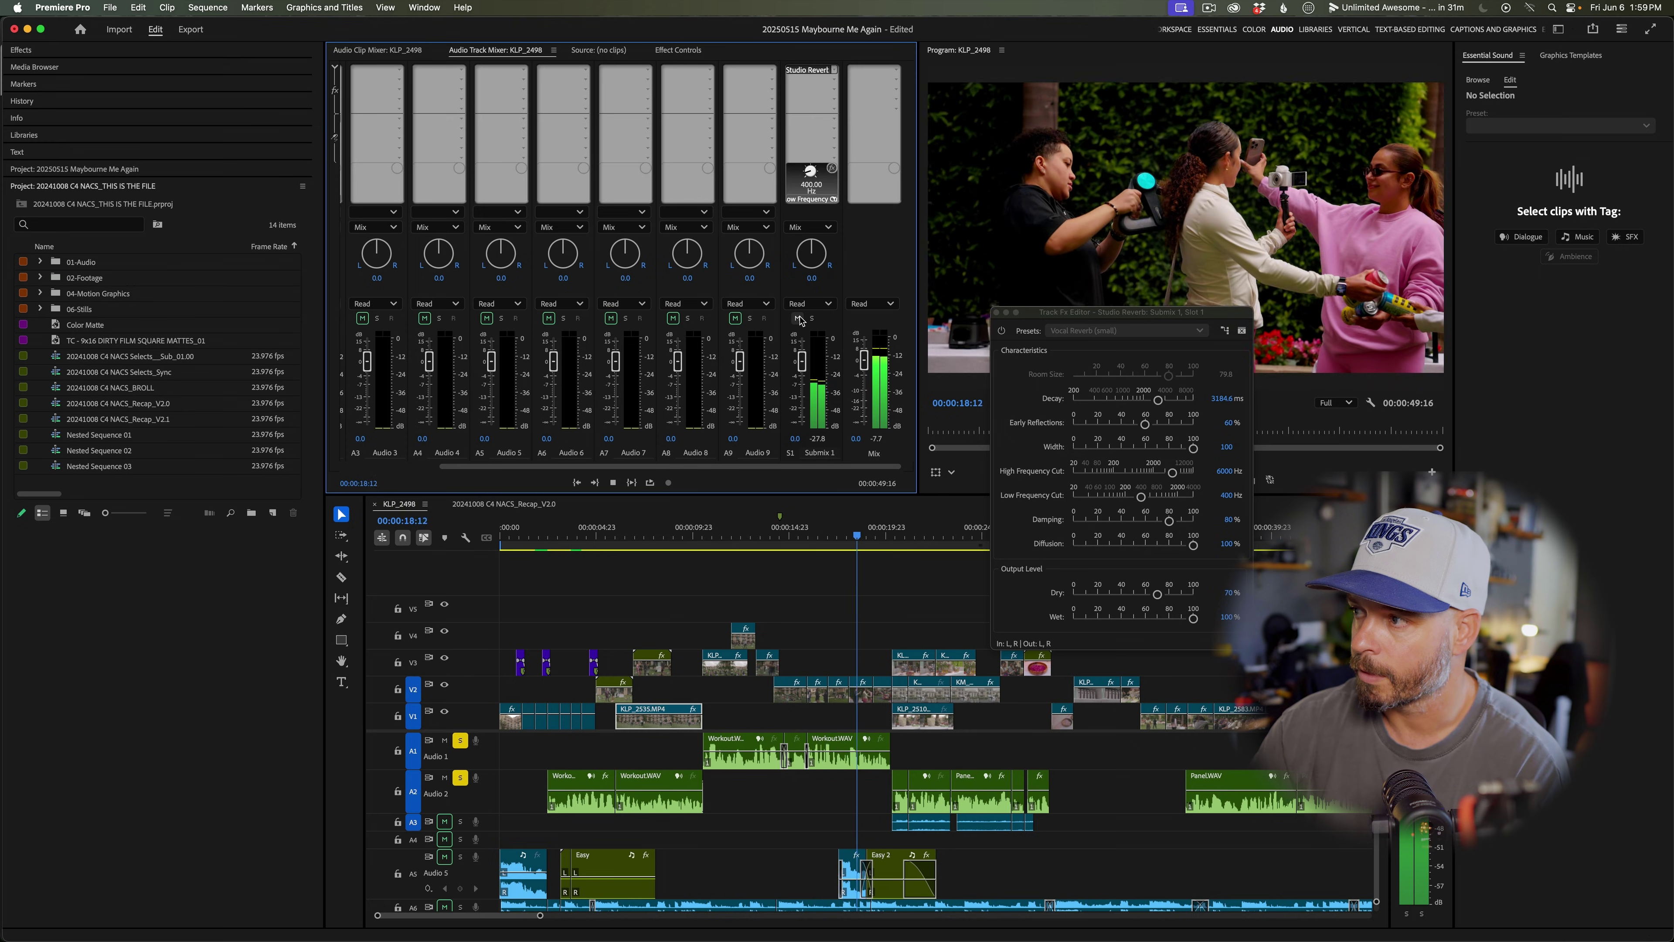
key("space")
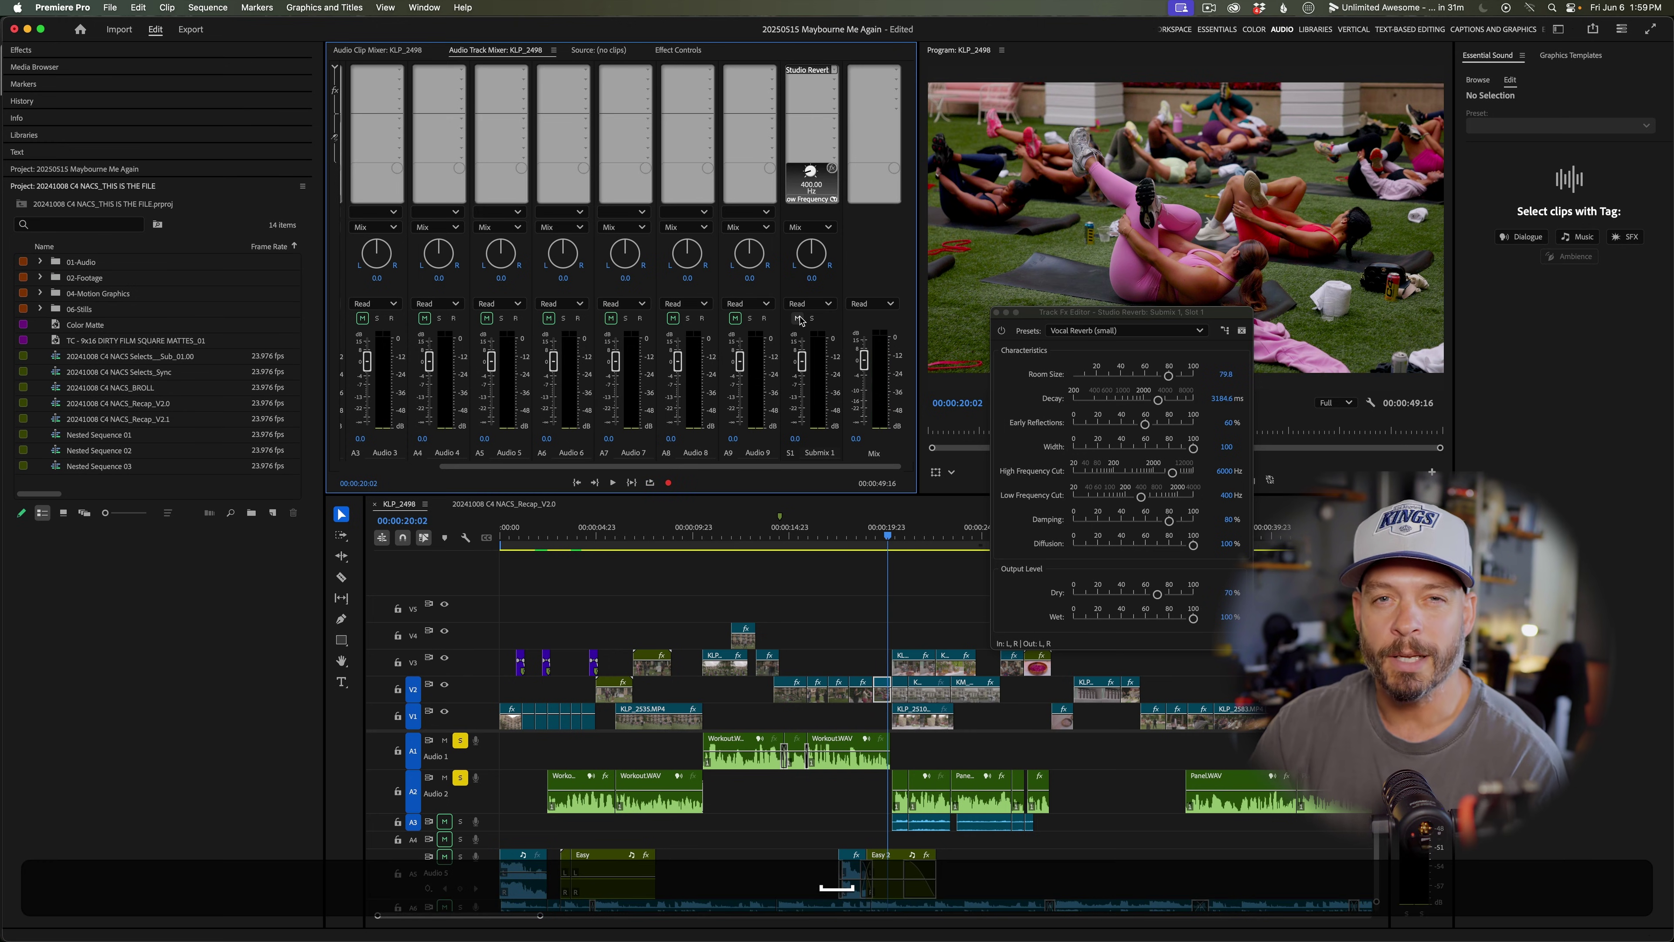
- Send Audio 3 to a new mono Submix 2, then close Submix 2's effects list without adding one
scroll(466, 460, "left", 2)
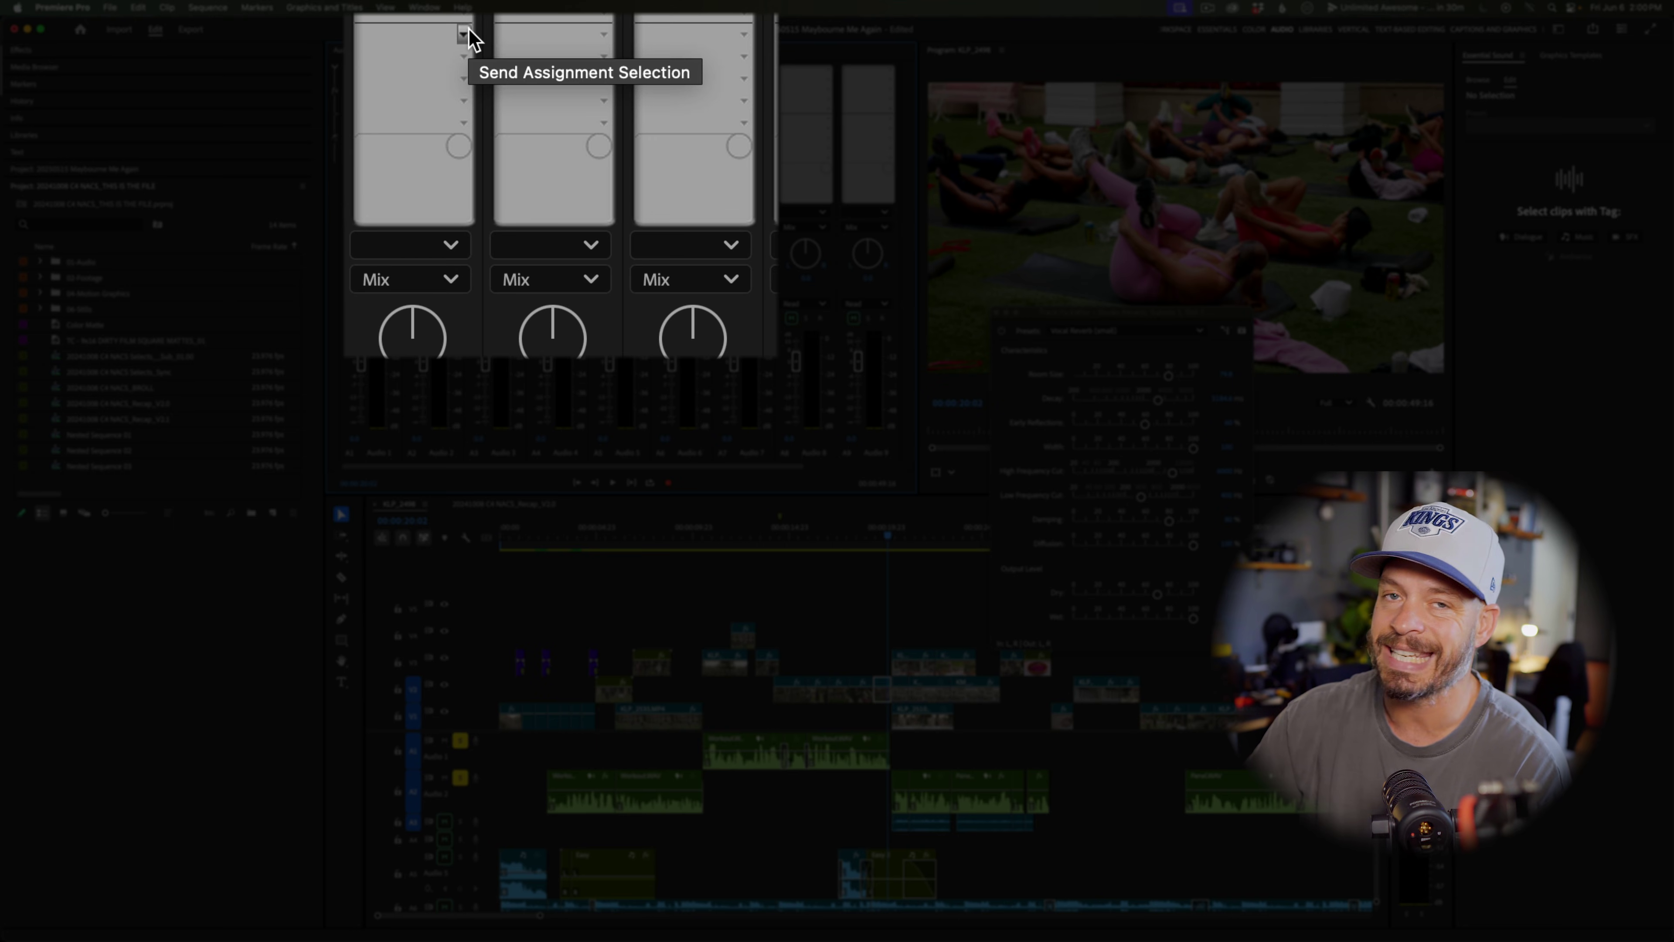
left_click(465, 35)
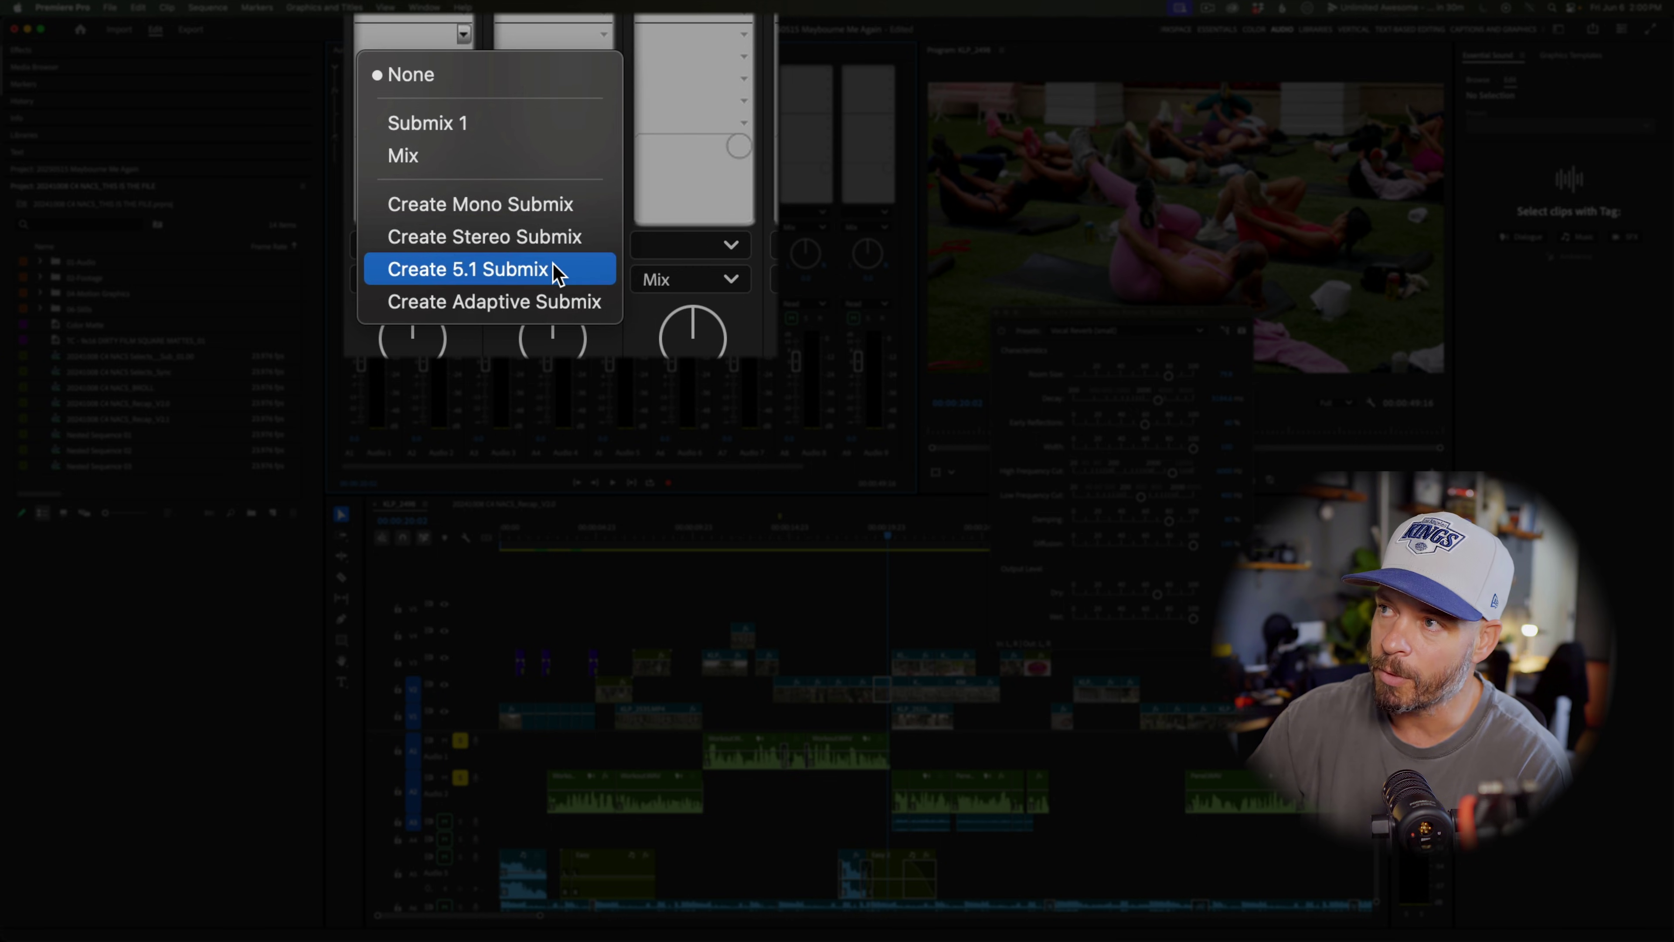
left_click(529, 212)
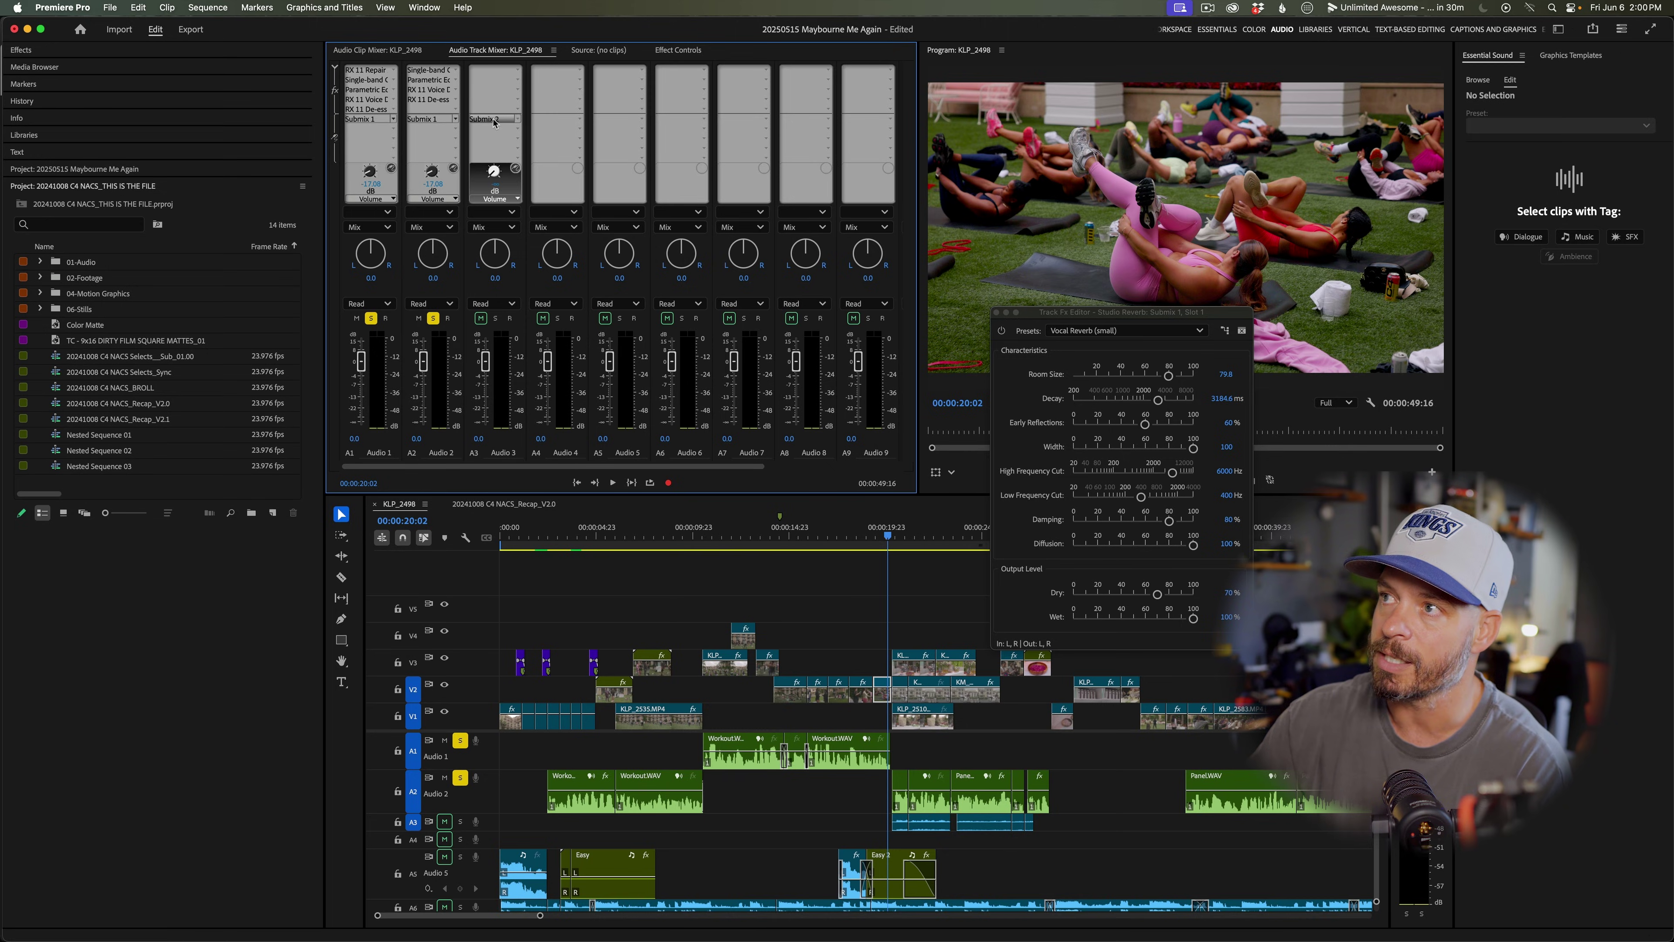
left_click_drag(661, 467, 797, 471)
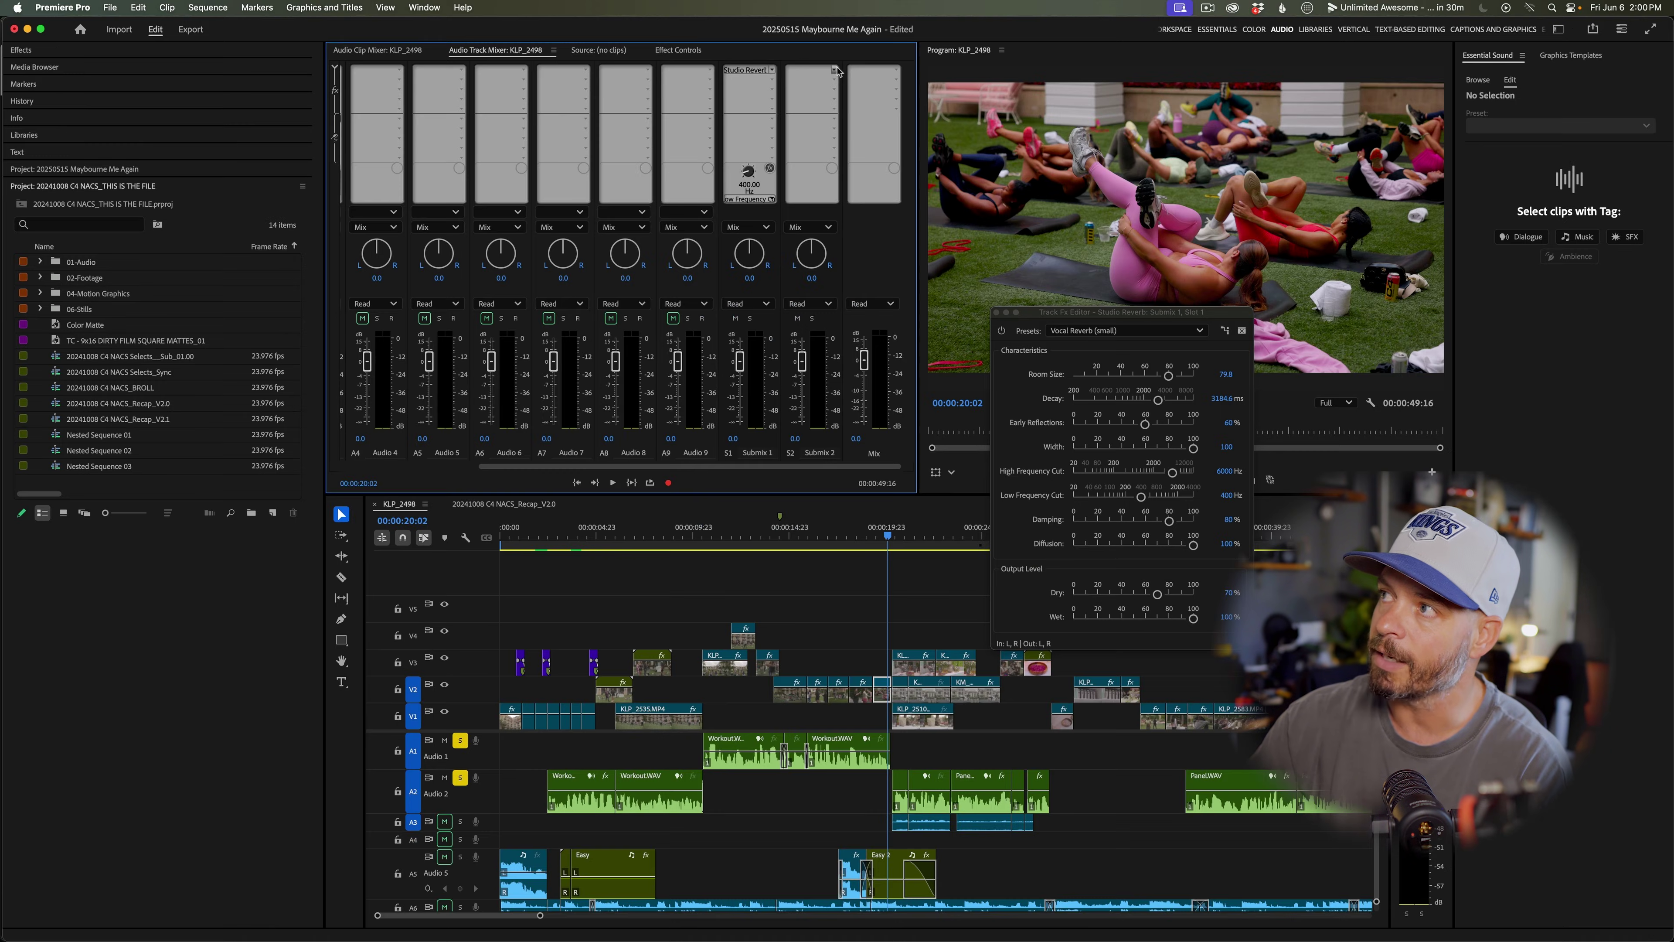
left_click(835, 70)
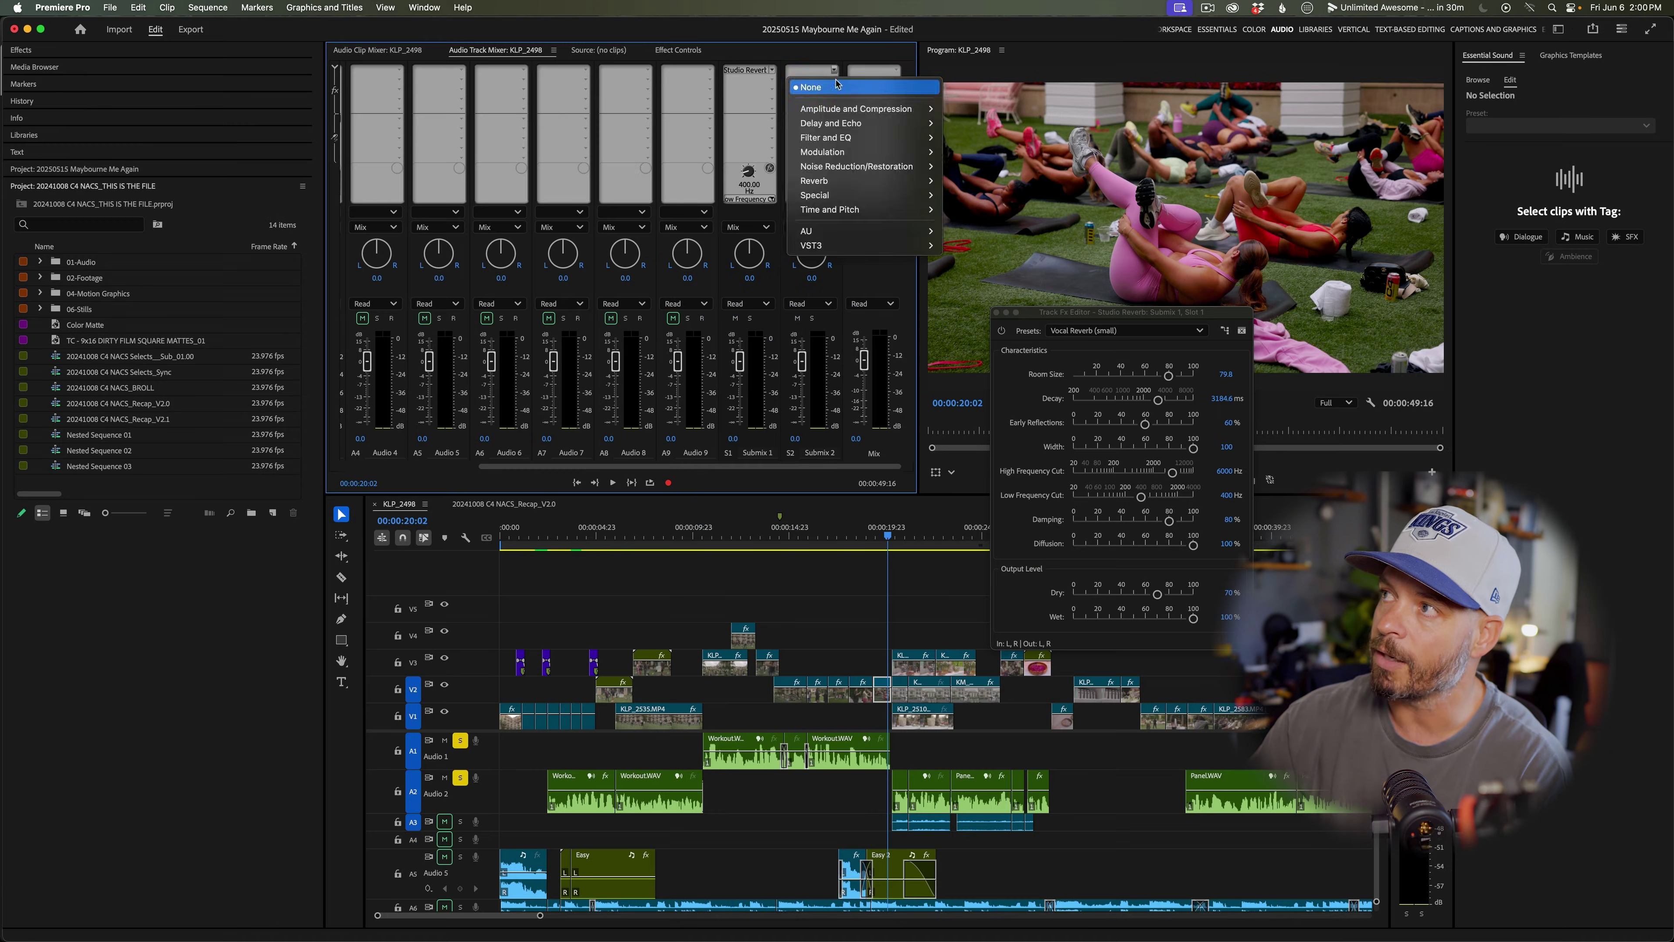
left_click(818, 71)
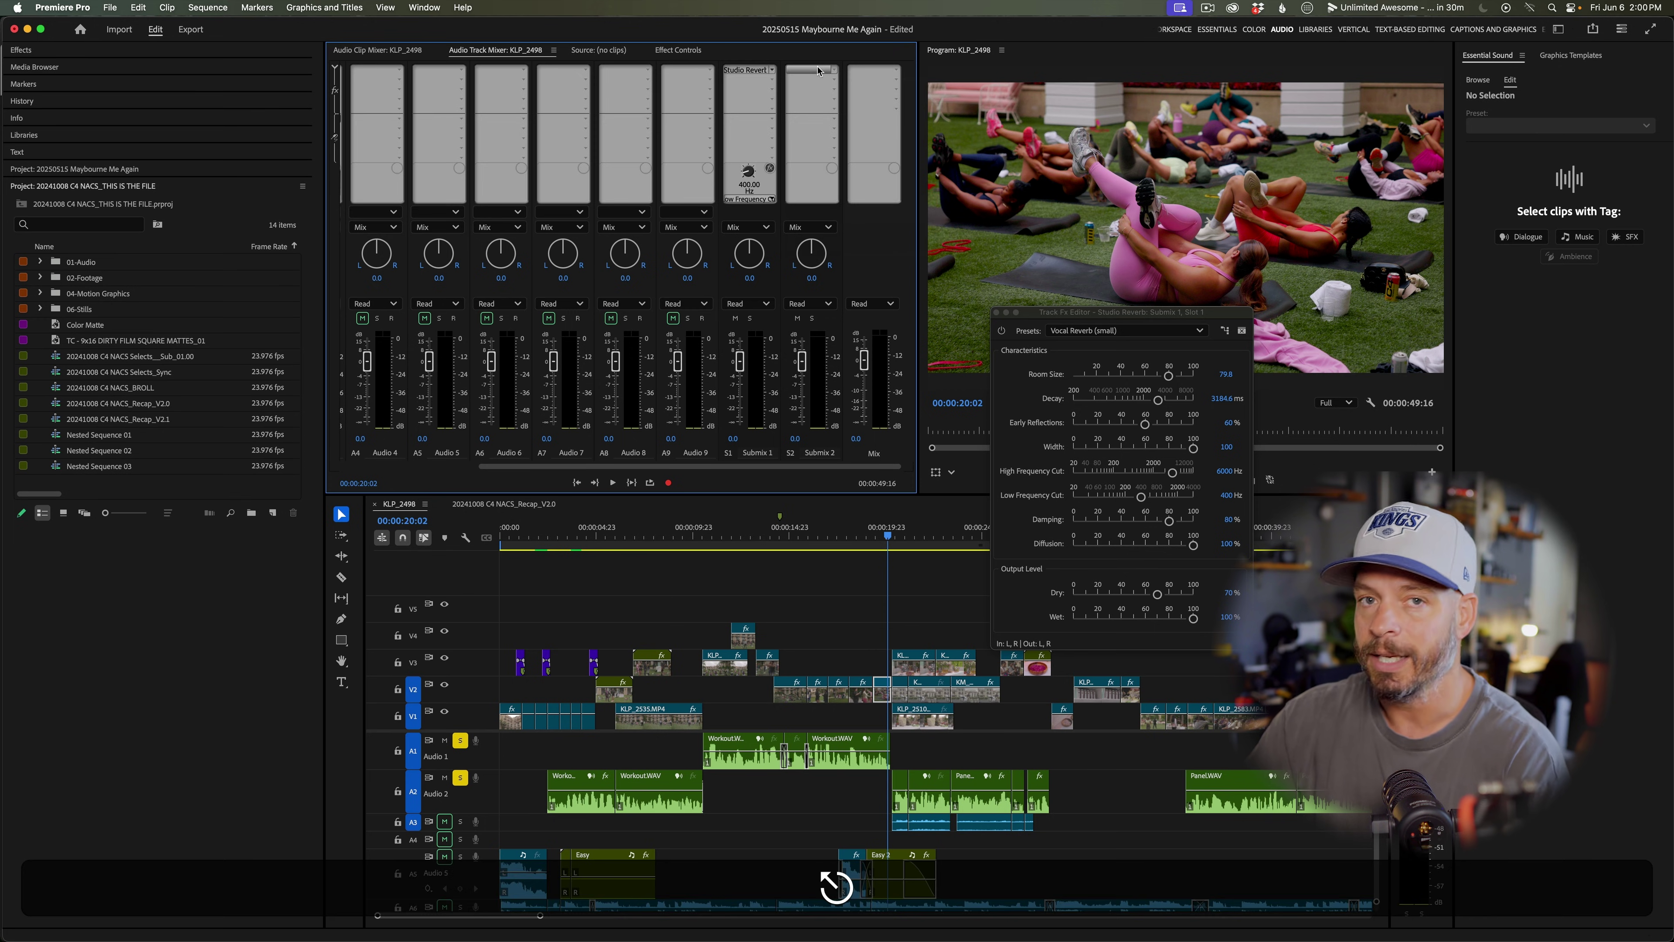